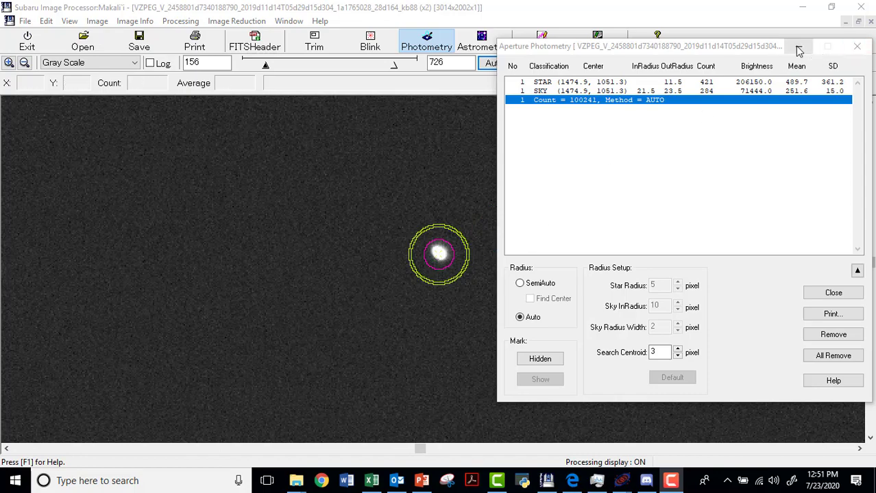
Zoom out, then move aside and minimize the aperture photometry results showing brightness 206150.0.
{"action": "scroll", "coordinate": [400, 209], "scroll_direction": "down", "scroll_amount": 2}
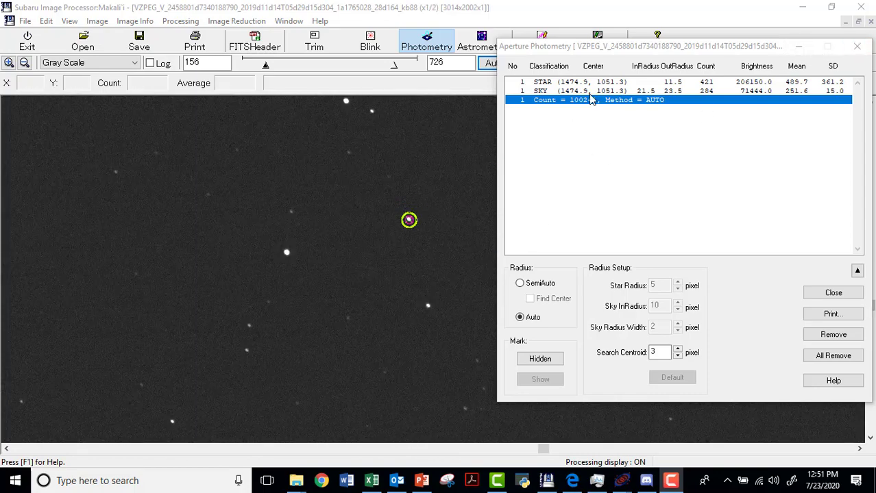
{"action": "left_click_drag", "start_coordinate": [736, 46], "coordinate": [255, 63]}
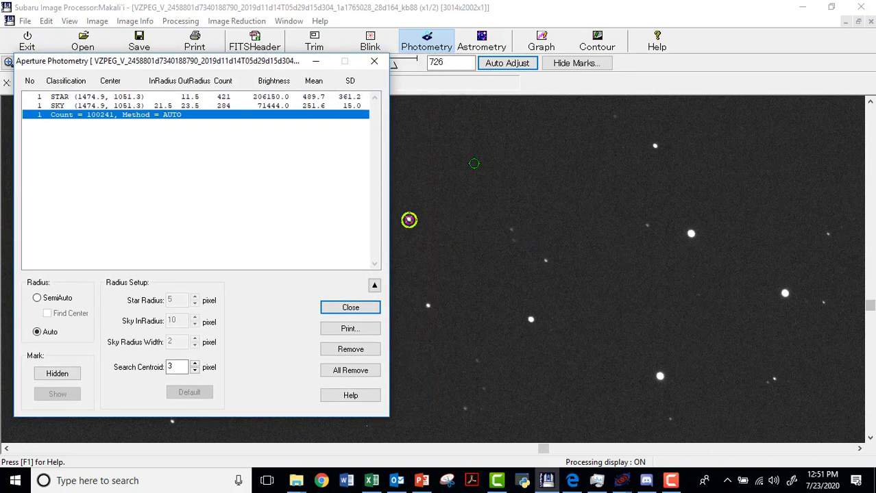
{"action": "left_click", "coordinate": [316, 66]}
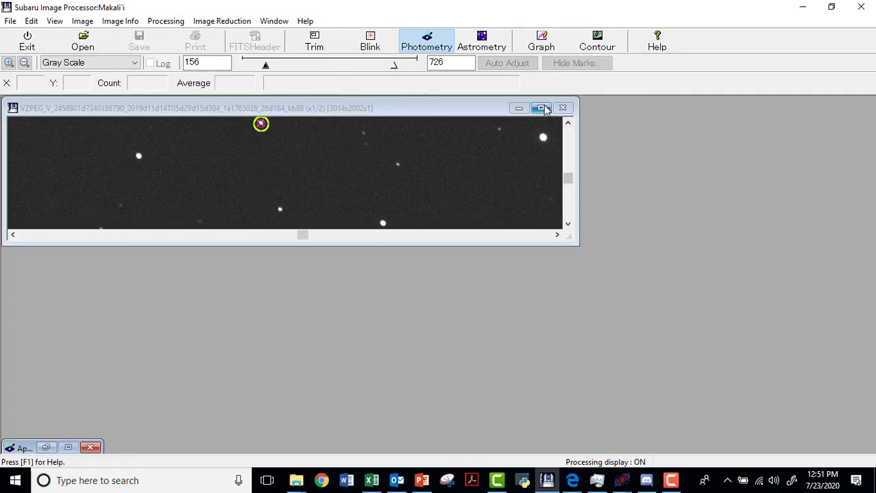
Maximize the star image and rerun aperture photometry on the marked star, giving count 100241.
{"action": "left_click", "coordinate": [541, 108]}
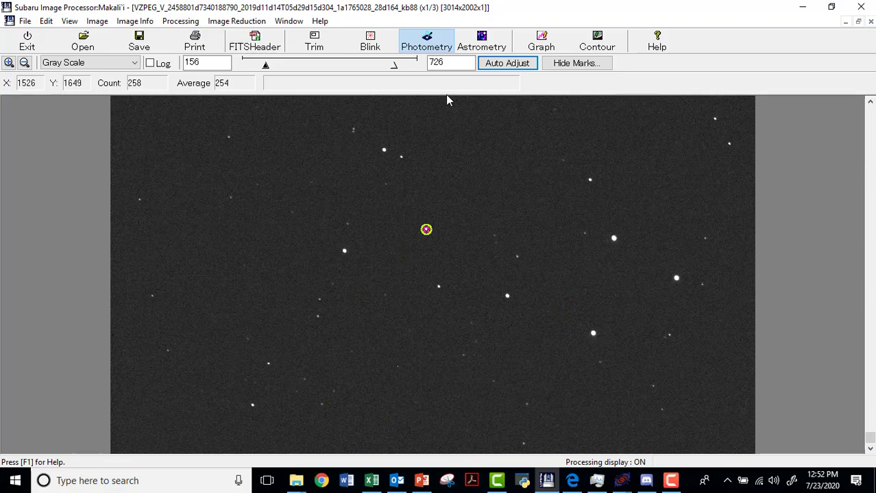
{"action": "left_click", "coordinate": [428, 42]}
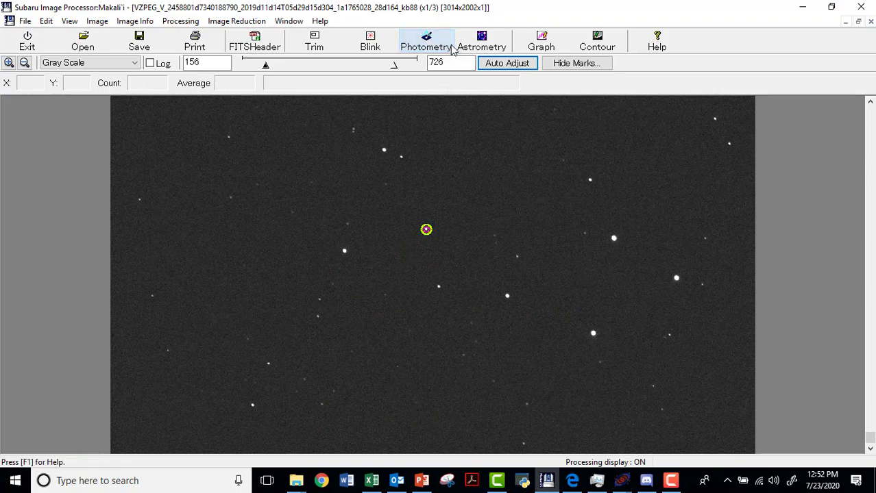
{"action": "left_click", "coordinate": [409, 251]}
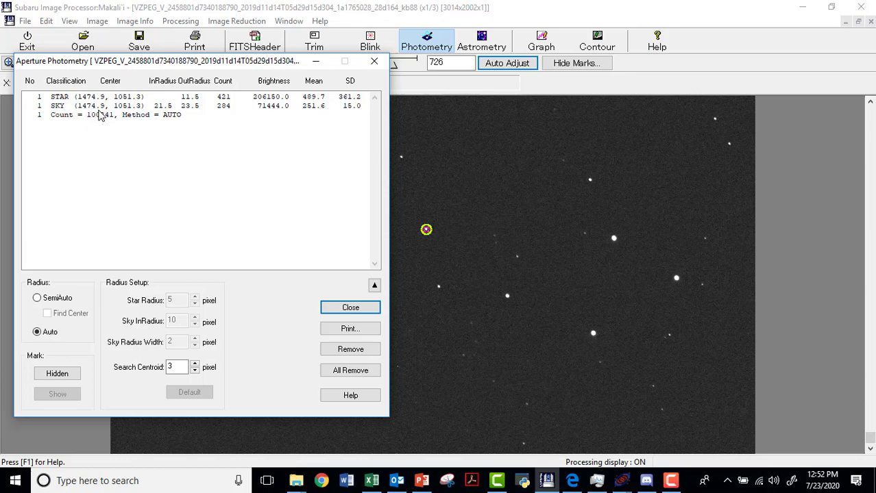
In row 9, enter Variable Counts 100241 in M9 and filter V in L9.
{"action": "left_click", "coordinate": [371, 483]}
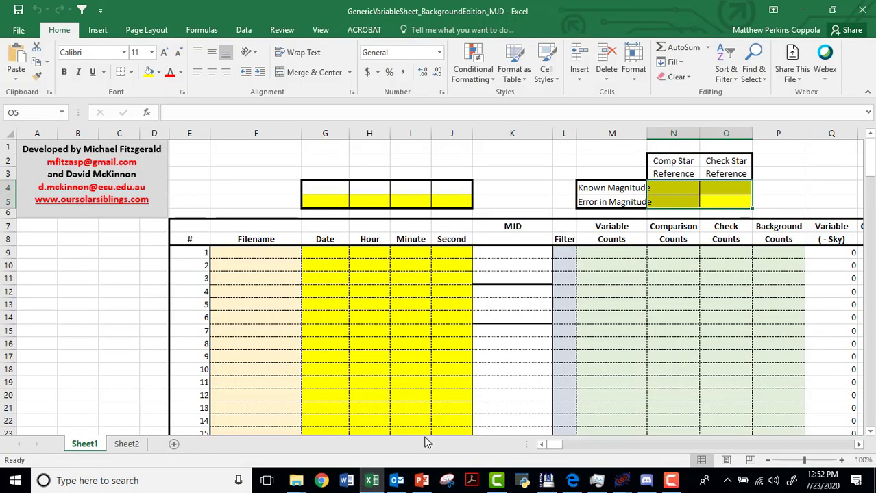
{"action": "left_click", "coordinate": [607, 254]}
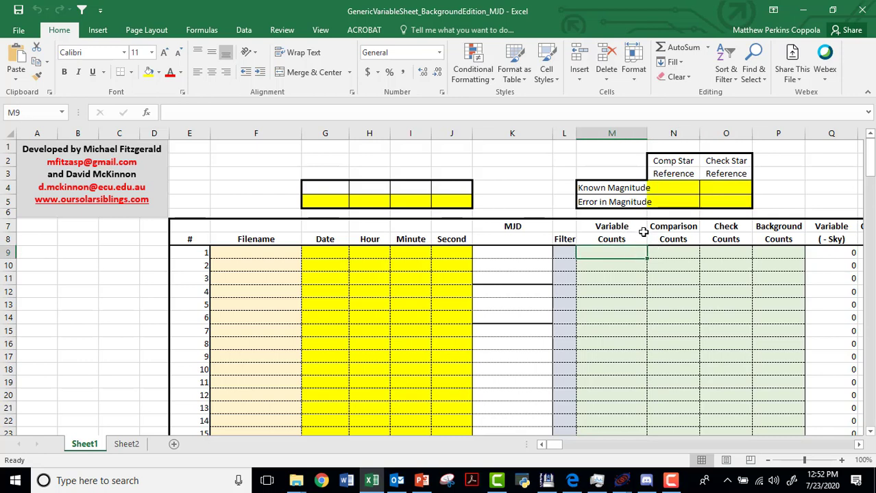
{"action": "type", "text": "0o"}
{"action": "type", "text": "100"}
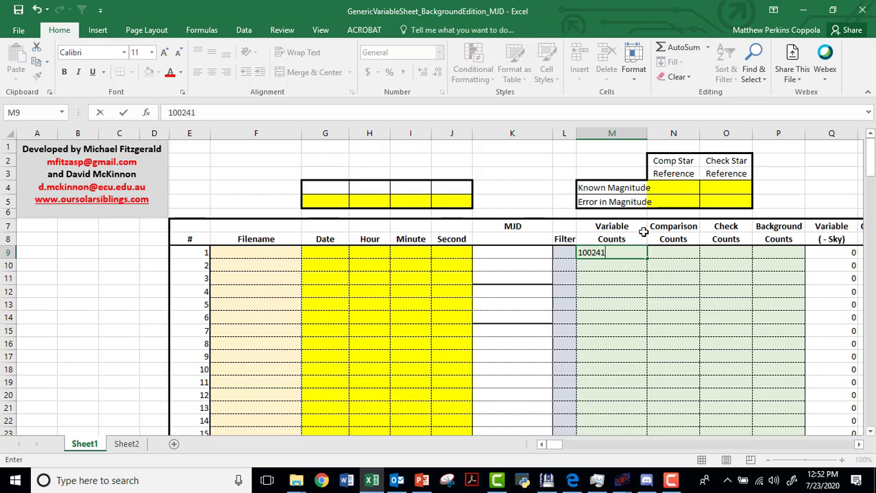
{"action": "type", "text": "241"}
{"action": "key", "text": "Return"}
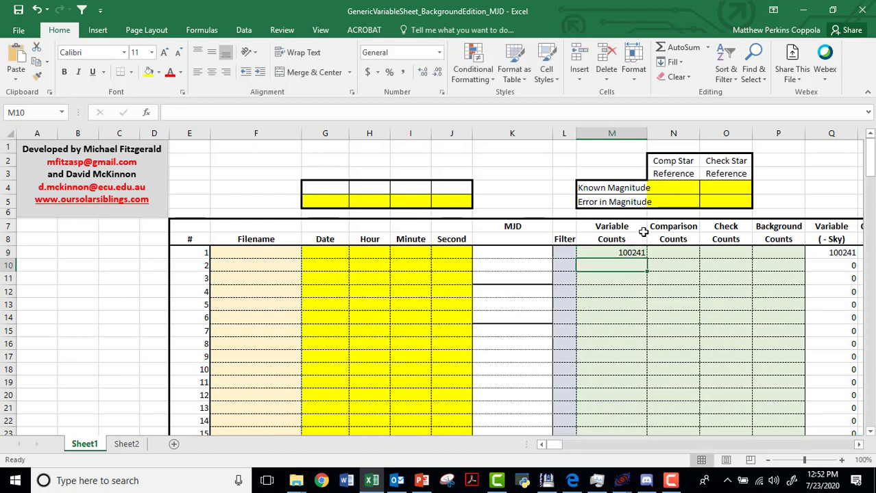
{"action": "left_click", "coordinate": [570, 252]}
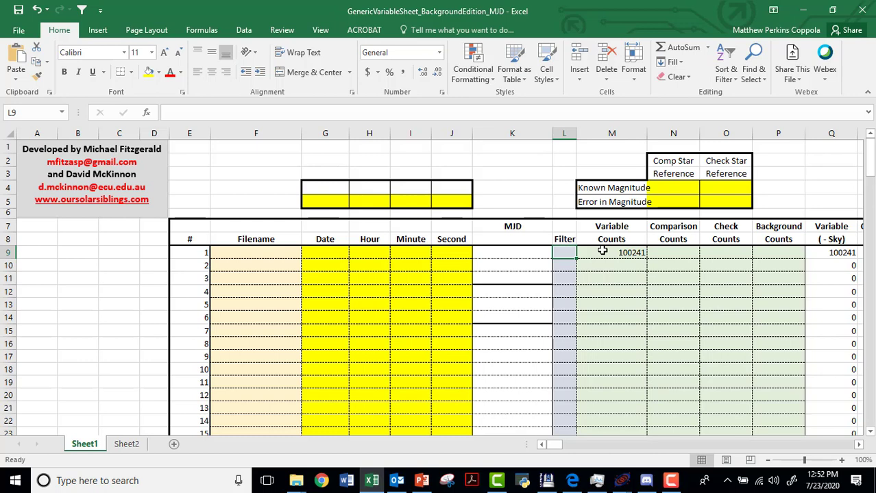
{"action": "type", "text": "V"}
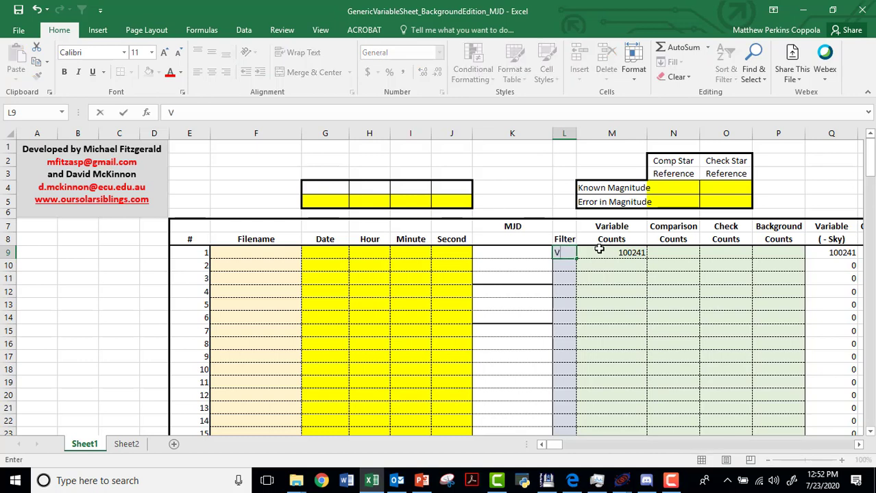
{"action": "left_click", "coordinate": [498, 250]}
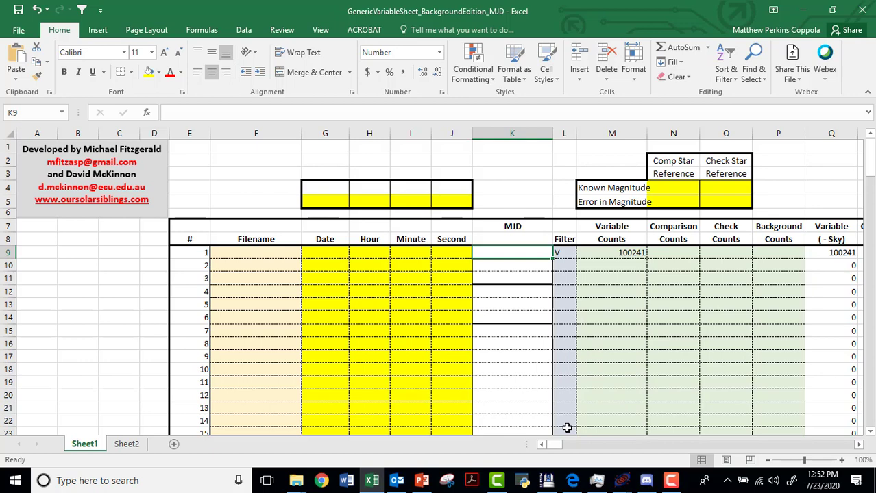
{"action": "left_click", "coordinate": [542, 484]}
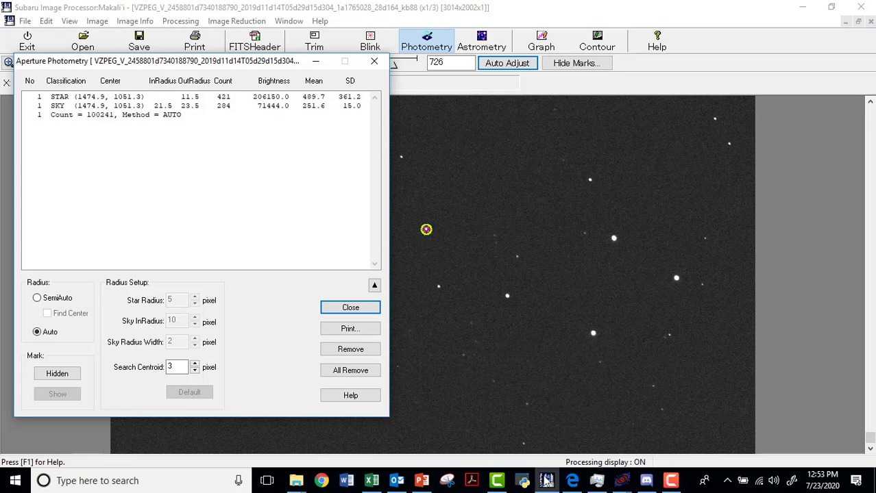
Enter 245880.7340888 in K9 as observation 1's MJD, checking Makali'i midway.
{"action": "left_click", "coordinate": [370, 482]}
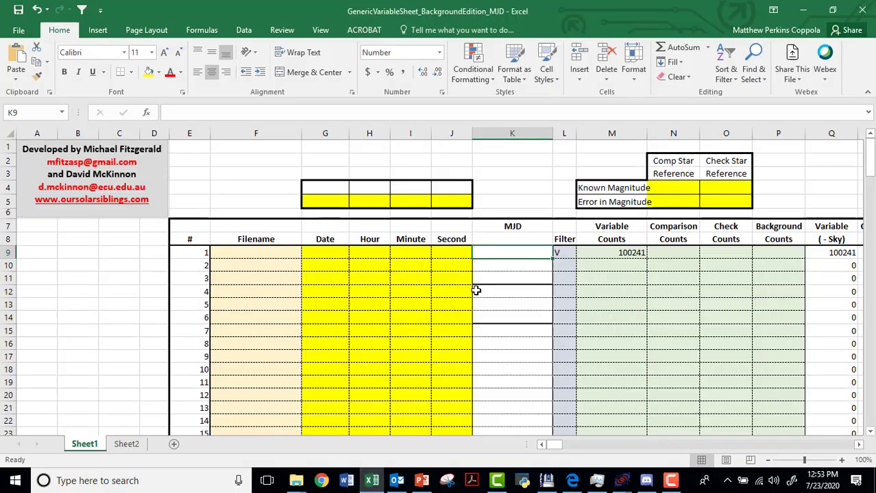
{"action": "type", "text": "245"}
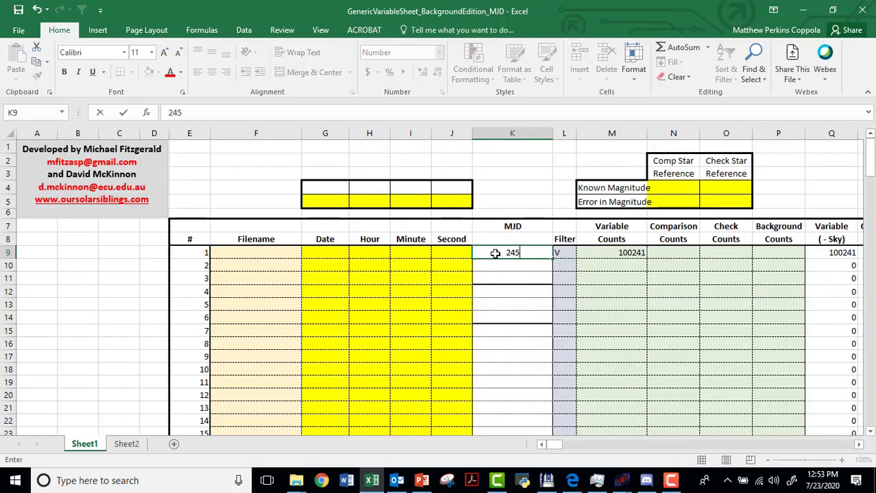
{"action": "type", "text": "880."}
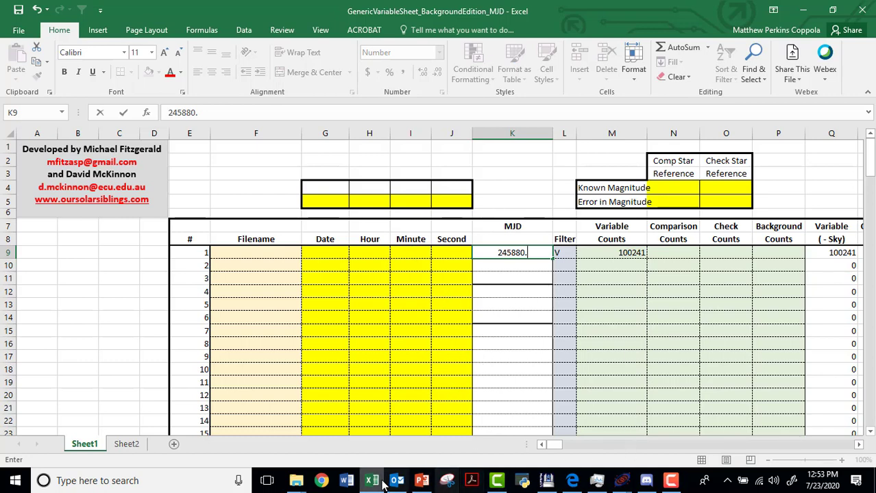
{"action": "left_click", "coordinate": [553, 482]}
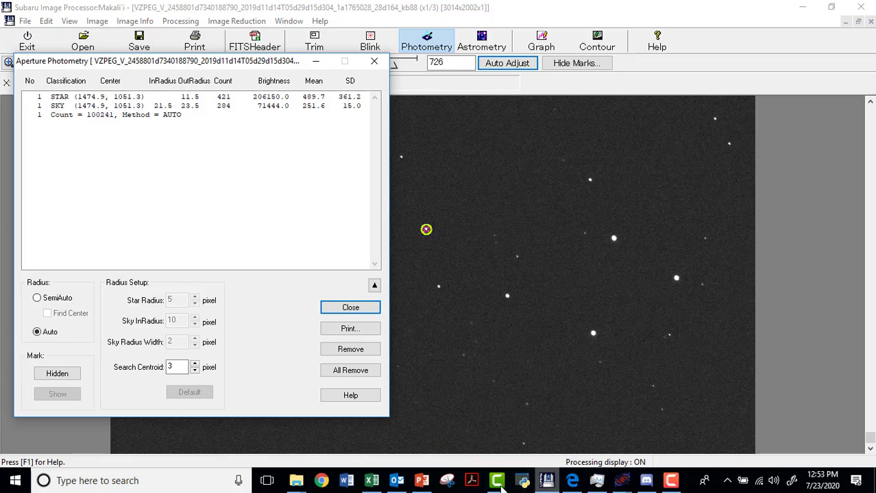
{"action": "left_click", "coordinate": [370, 480]}
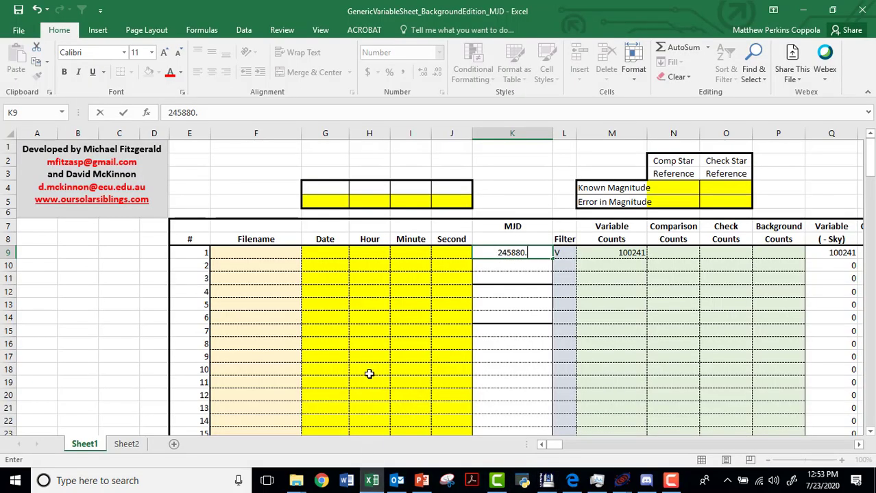
{"action": "type", "text": "7340"}
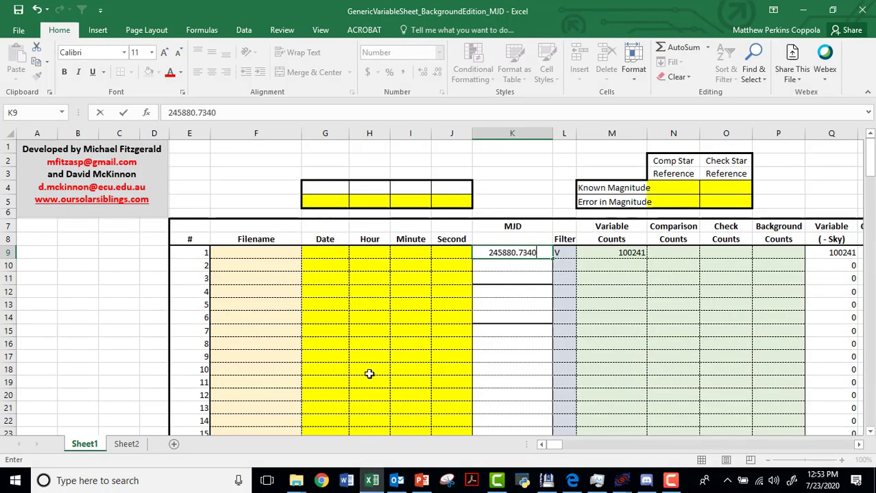
{"action": "type", "text": "888"}
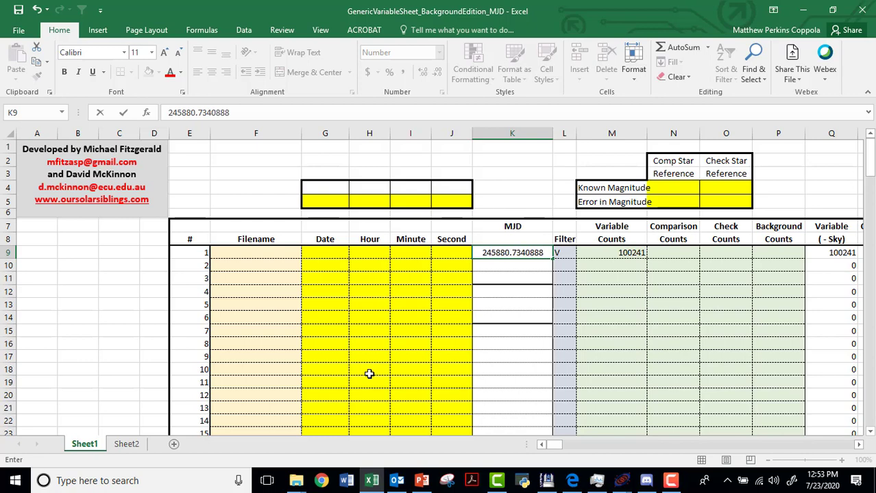
{"action": "key", "text": "Return"}
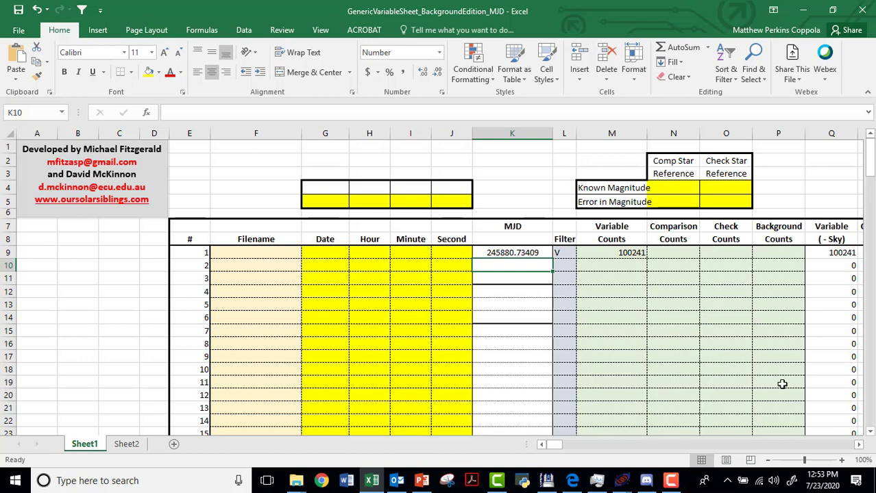
{"action": "left_click", "coordinate": [672, 255]}
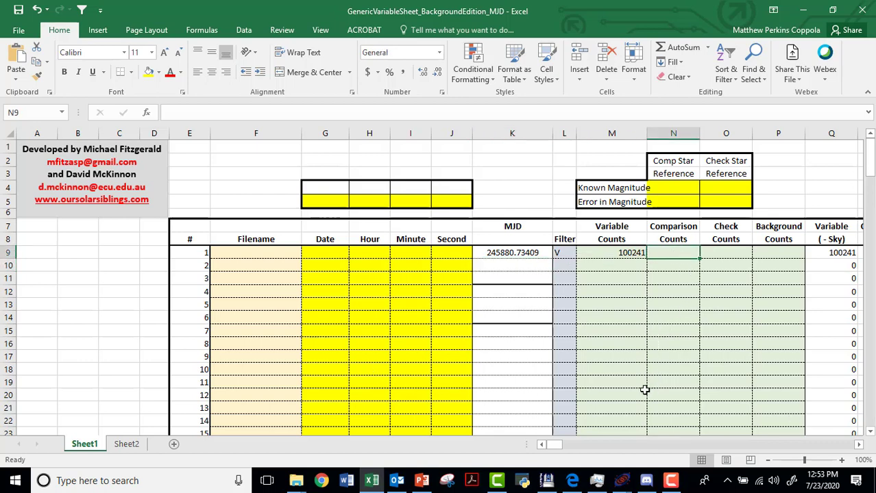
{"action": "left_click", "coordinate": [731, 253]}
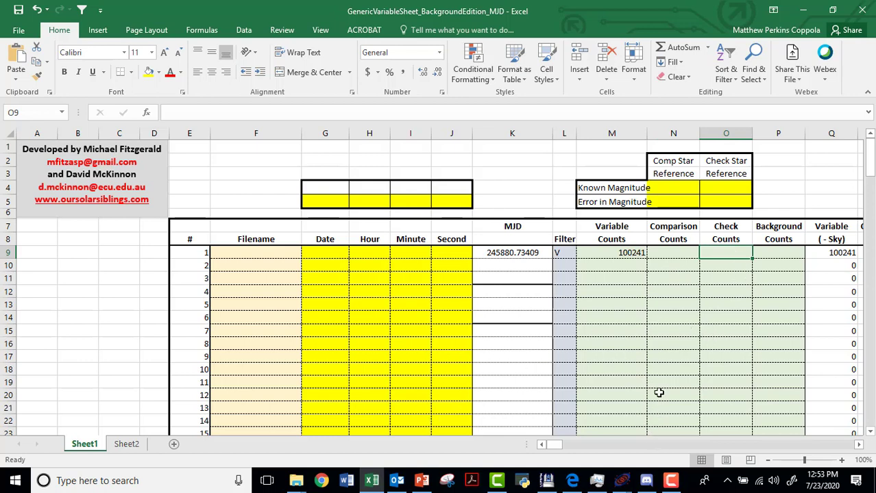
Measure the comparison star at (2256.8, 562.3) with aperture photometry, giving count 3095901.
{"action": "left_click", "coordinate": [548, 483]}
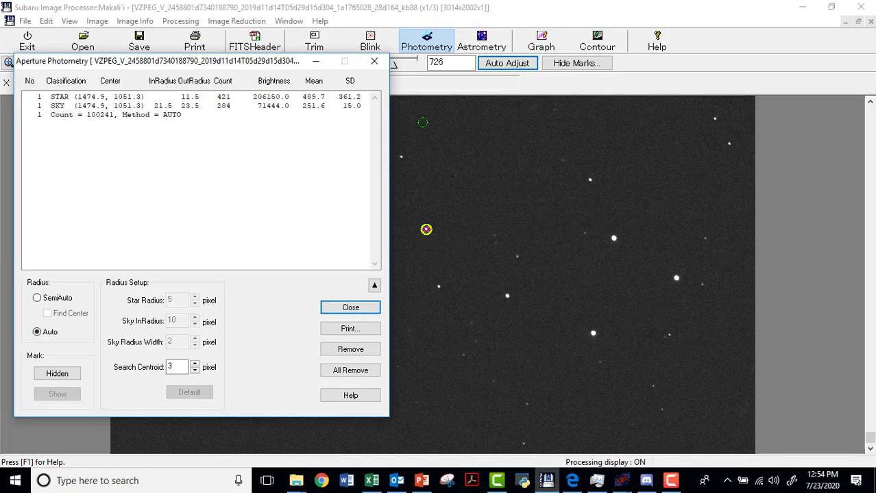
{"action": "left_click_drag", "start_coordinate": [277, 64], "coordinate": [291, 286]}
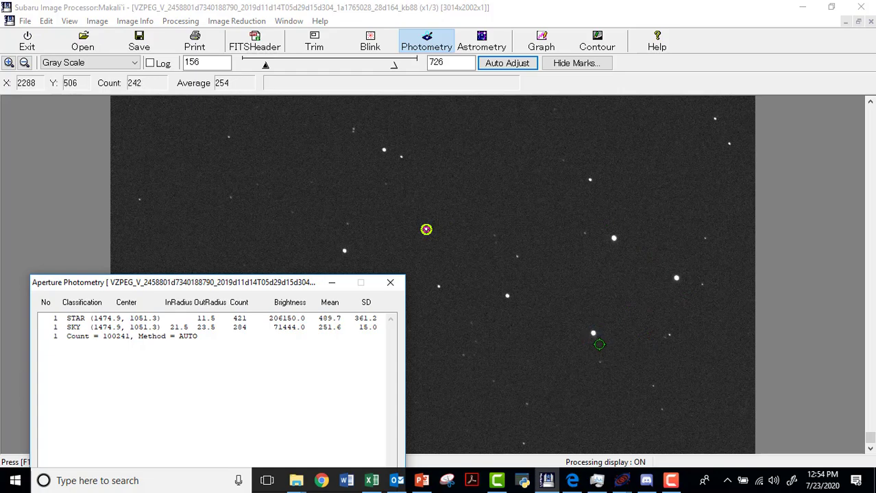
{"action": "scroll", "coordinate": [601, 345], "scroll_direction": "up", "scroll_amount": 2}
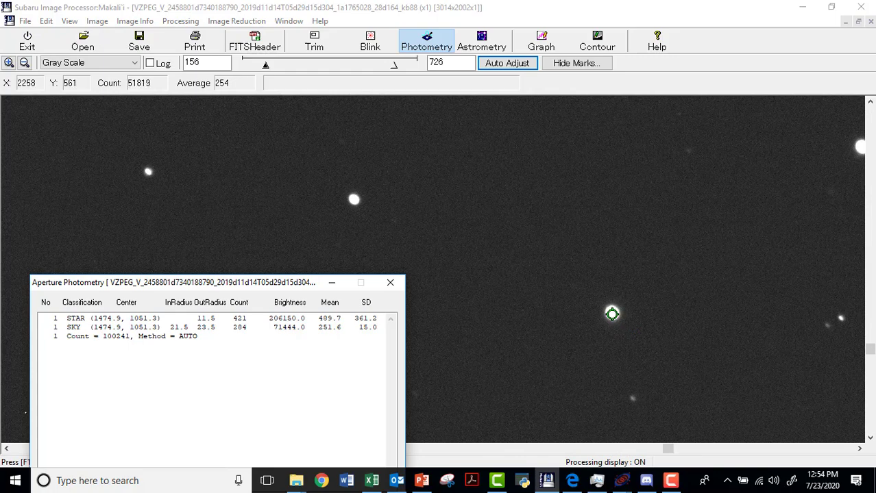
{"action": "left_click", "coordinate": [612, 314]}
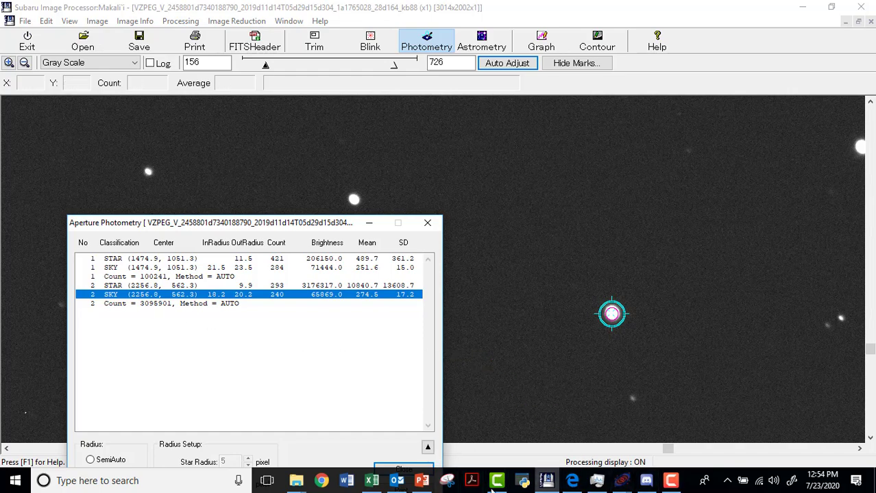
Enter 3090501 in N9 as observation 1's comparison counts.
{"action": "left_click", "coordinate": [371, 480]}
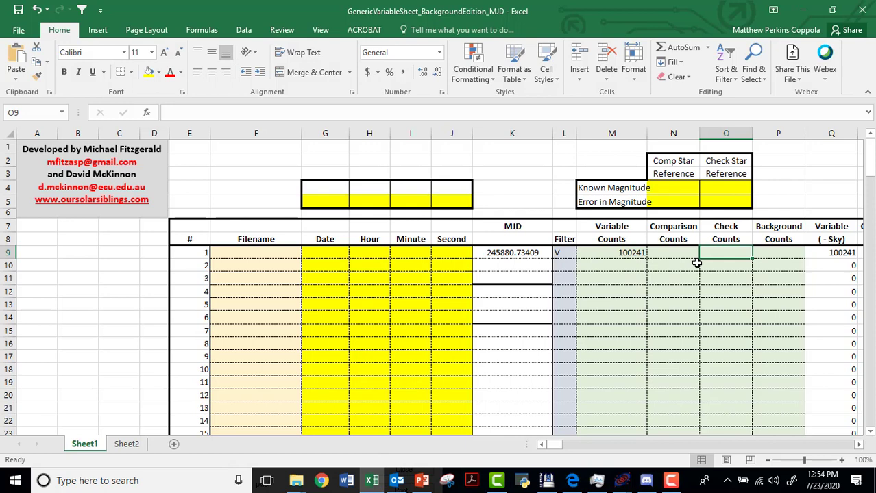
{"action": "left_click", "coordinate": [685, 252]}
{"action": "type", "text": "309050"}
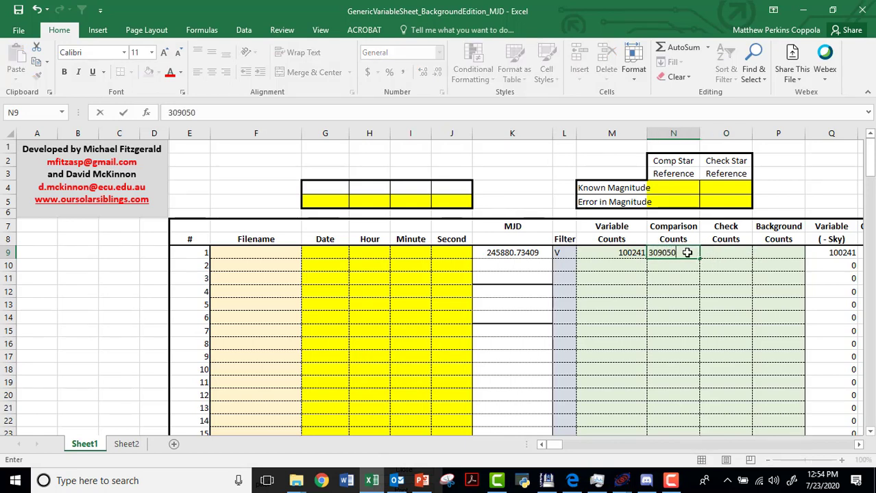
{"action": "type", "text": "1"}
{"action": "key", "text": "Return"}
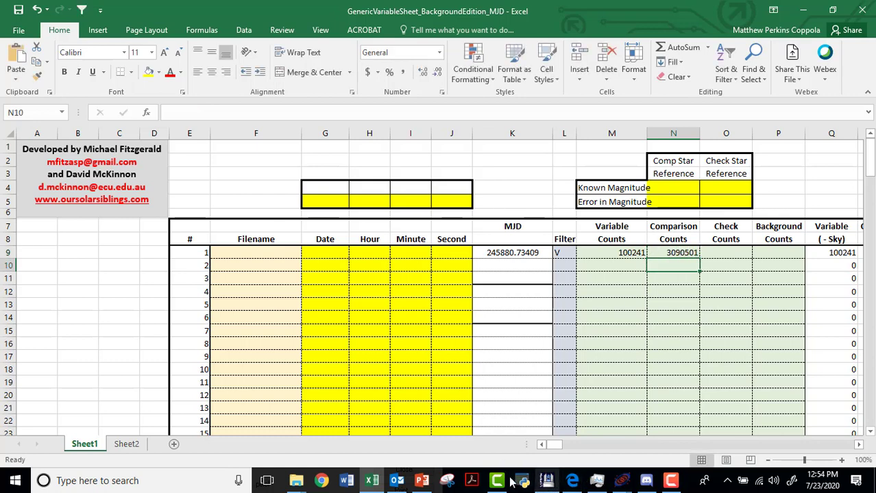
{"action": "left_click", "coordinate": [546, 481]}
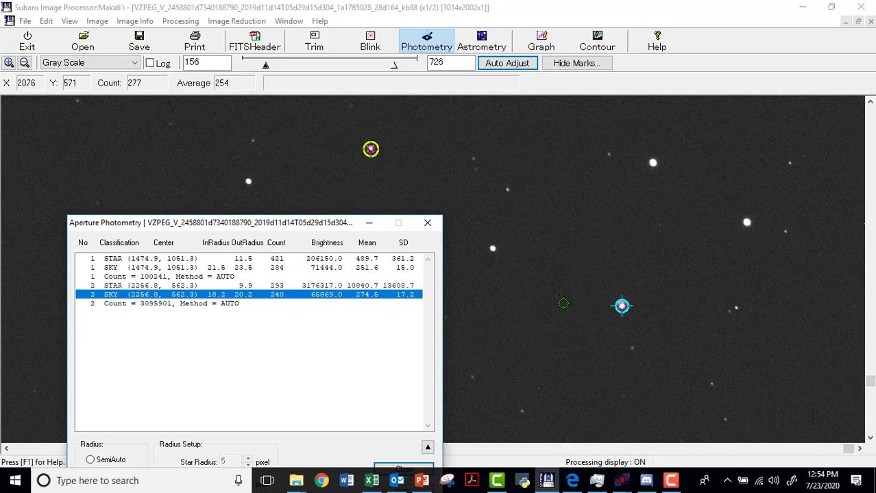
Measure the check star at (2646.3, 820.8) with aperture photometry, giving count 2959150.
{"action": "left_click_drag", "start_coordinate": [324, 224], "coordinate": [259, 230]}
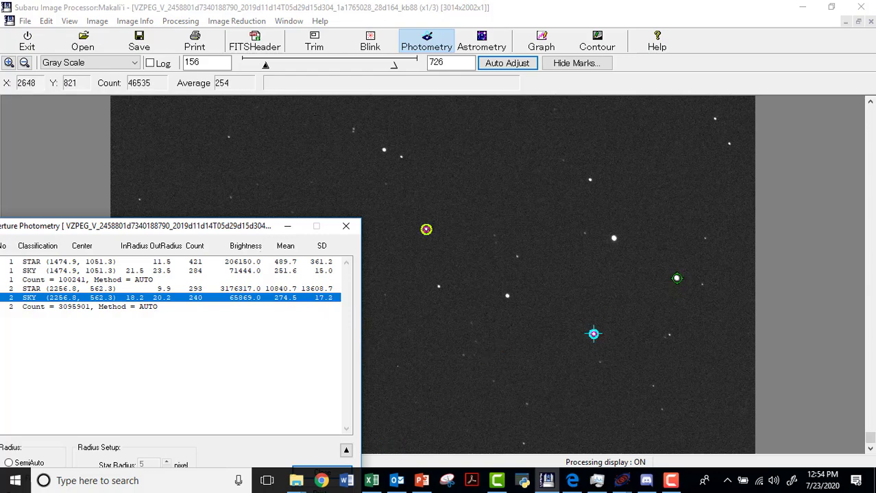
{"action": "left_click", "coordinate": [676, 278]}
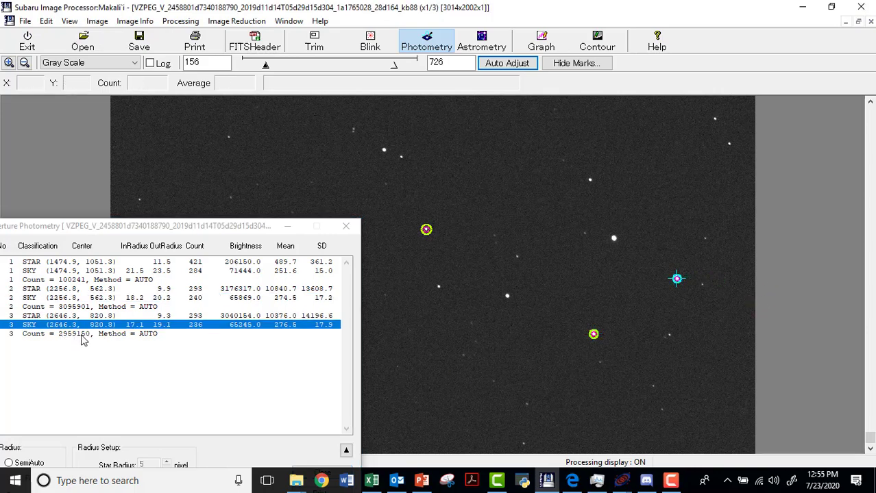
{"action": "left_click", "coordinate": [371, 480]}
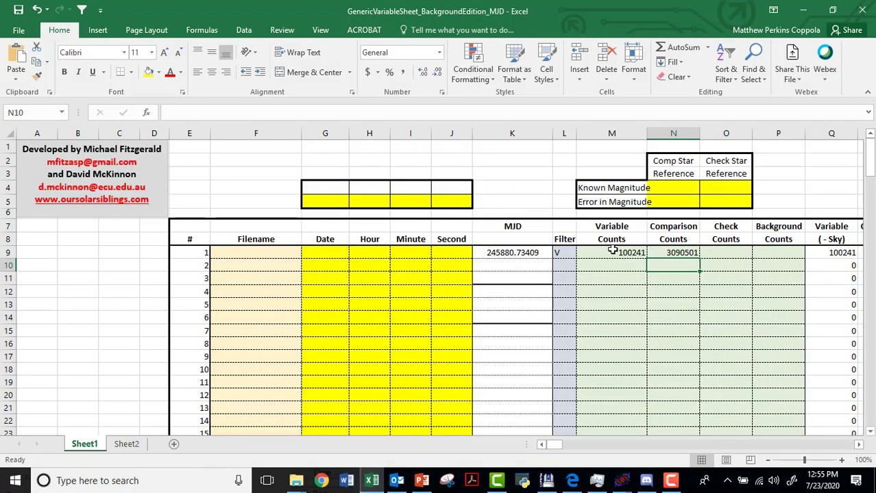
Type observation 1's check star count into O9, comparing it against the Makali'i reading.
{"action": "left_click", "coordinate": [710, 255]}
{"action": "type", "text": "295"}
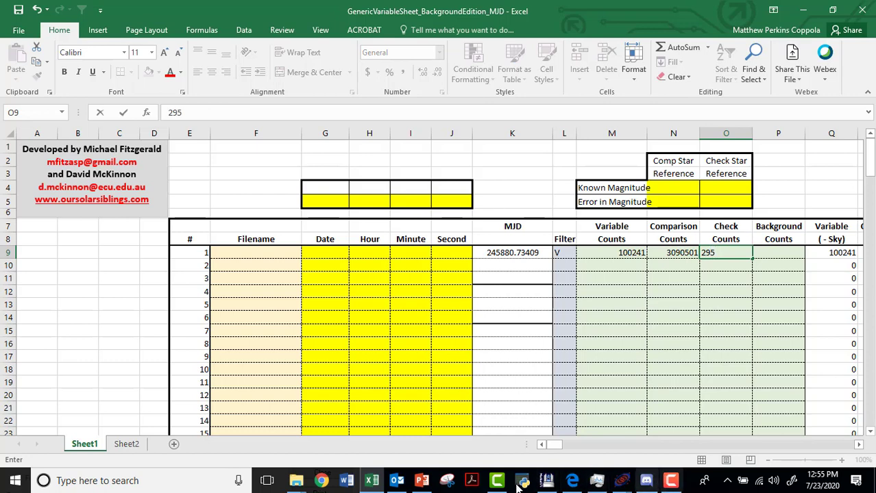
{"action": "mouse_move", "coordinate": [364, 485]}
{"action": "type", "text": "5905"}
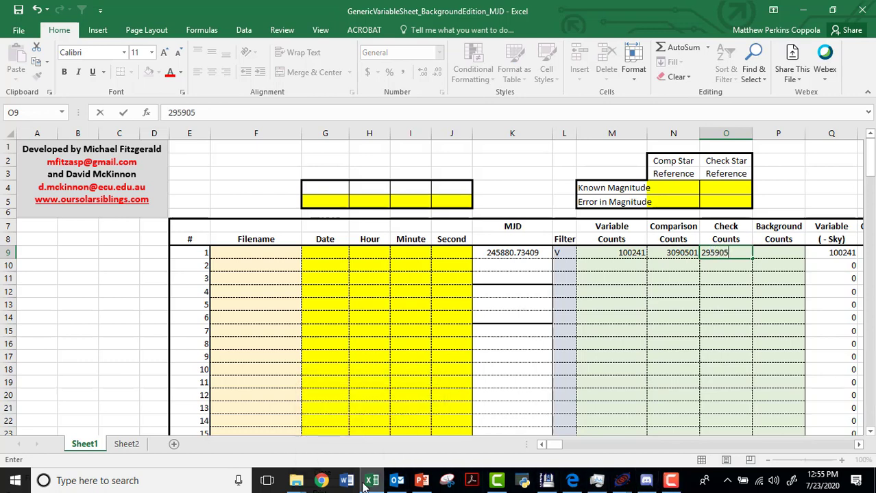
{"action": "type", "text": "3"}
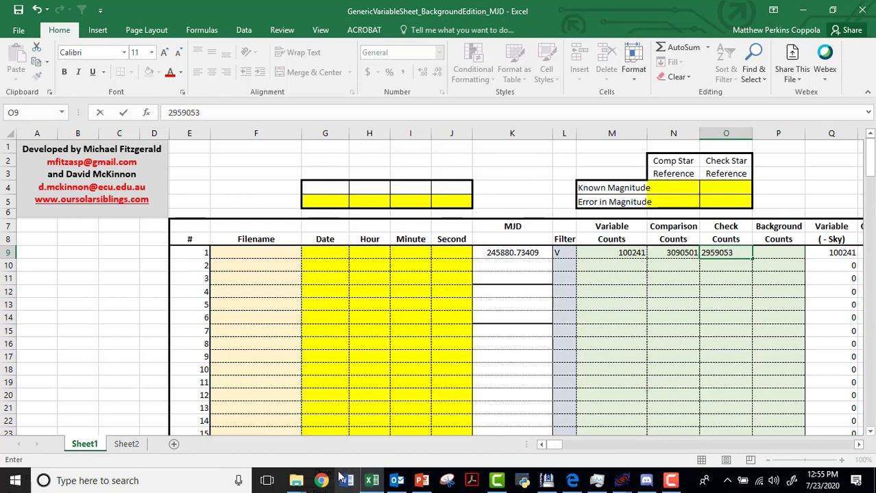
{"action": "type", "text": "0"}
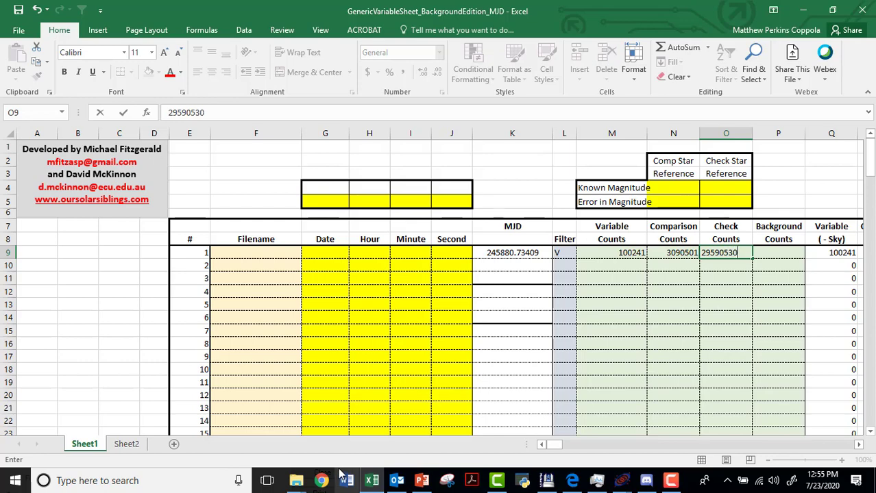
{"action": "left_click", "coordinate": [371, 483]}
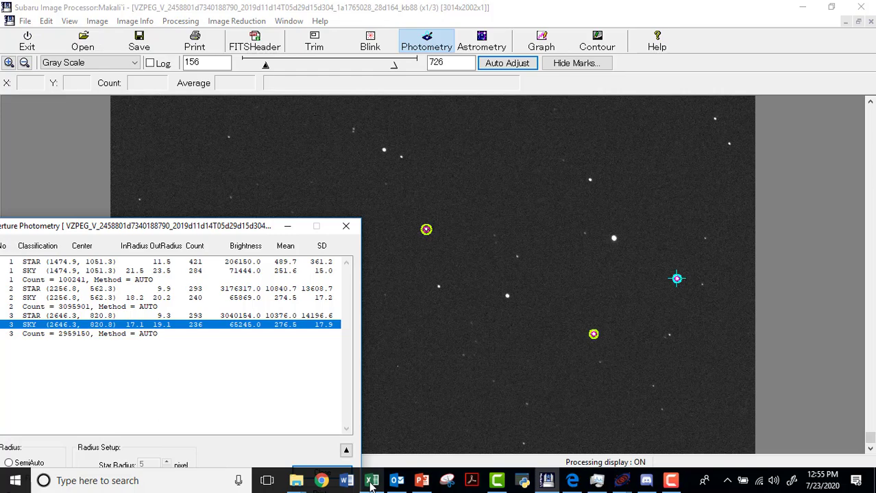
{"action": "left_click", "coordinate": [371, 483]}
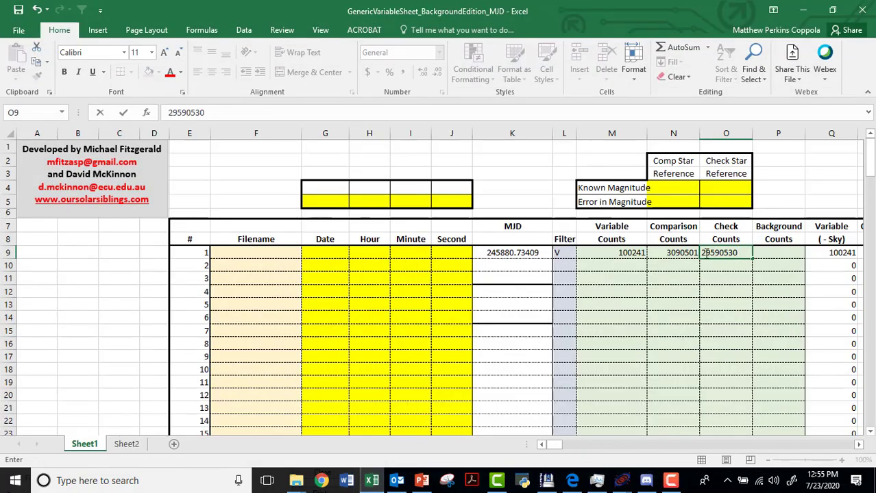
Fix the wrong digit in O9 so the check count reads 2959150.
{"action": "left_click", "coordinate": [731, 253]}
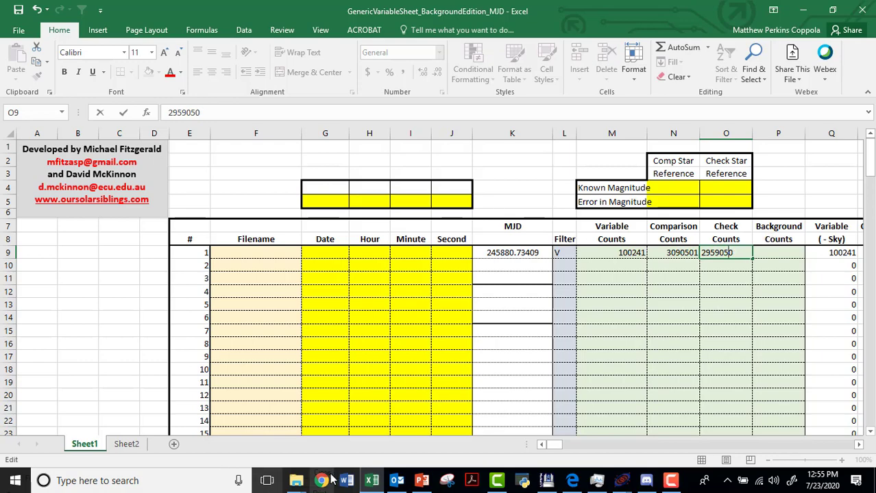
{"action": "left_click", "coordinate": [372, 482]}
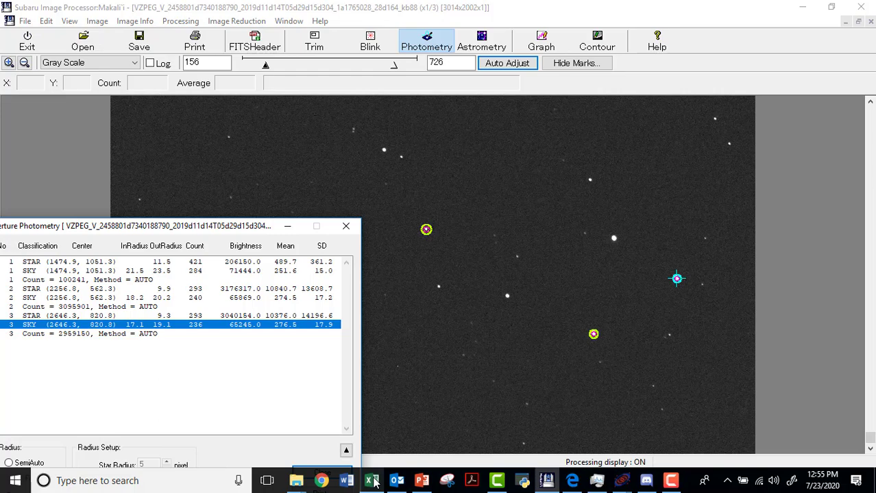
{"action": "left_click", "coordinate": [372, 483]}
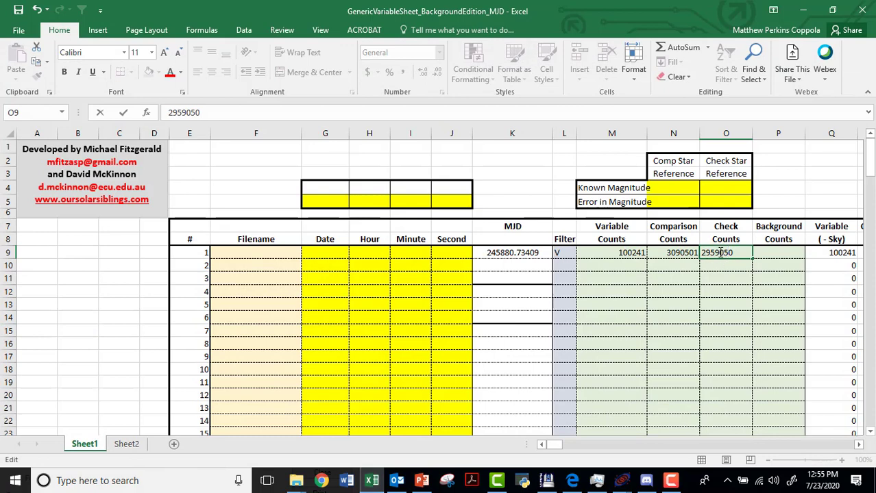
{"action": "left_click_drag", "start_coordinate": [719, 253], "coordinate": [723, 253]}
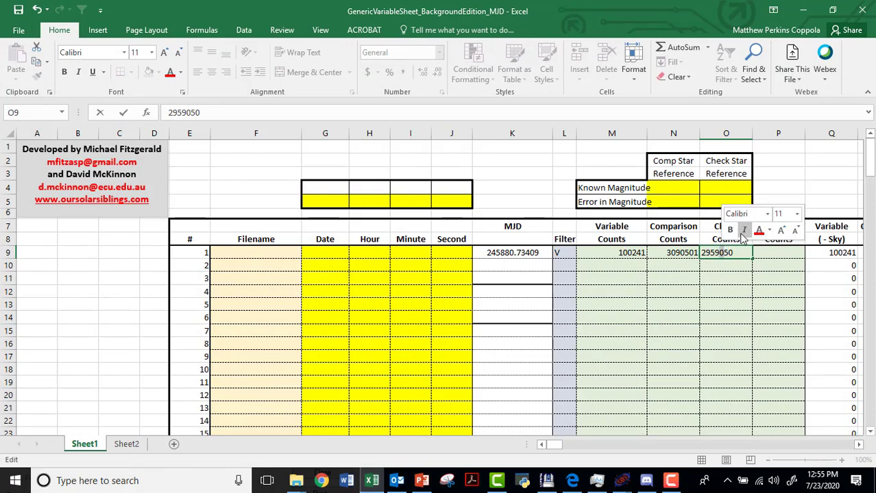
{"action": "type", "text": "1"}
{"action": "left_click", "coordinate": [729, 265]}
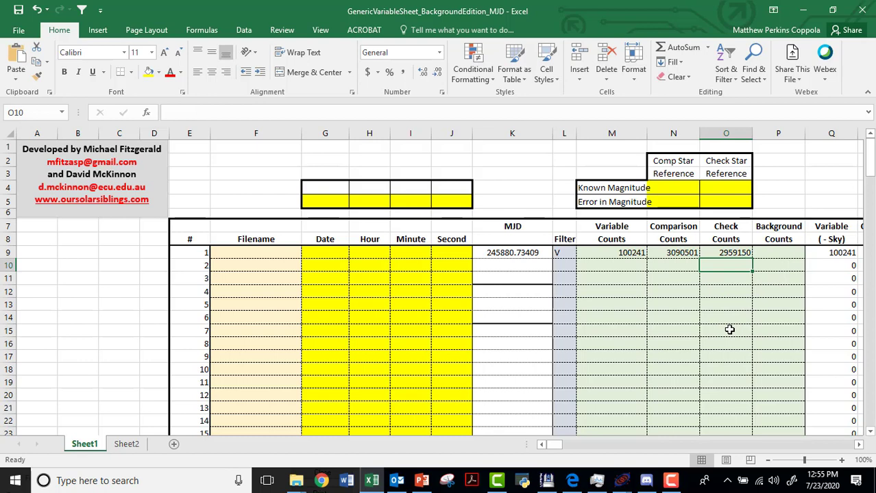
Select Background Counts cell P9 and review the Makali'i photometry image before returning to Excel.
{"action": "left_click", "coordinate": [784, 250]}
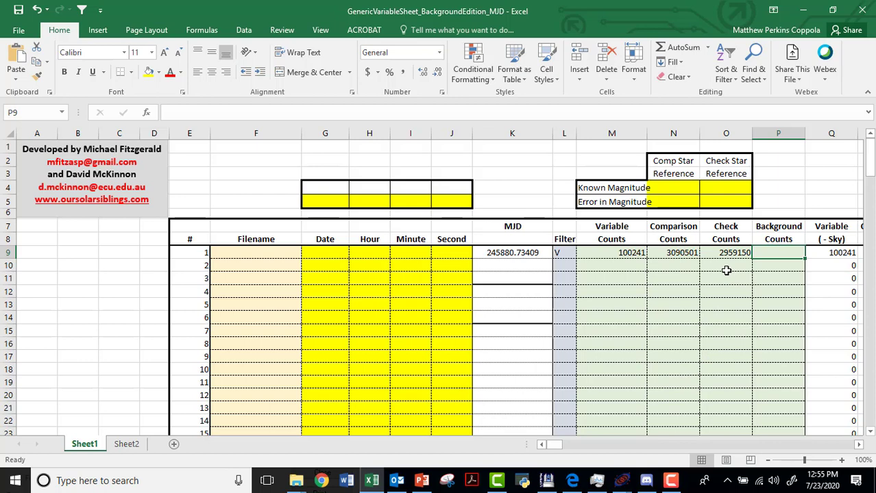
{"action": "left_click", "coordinate": [546, 482]}
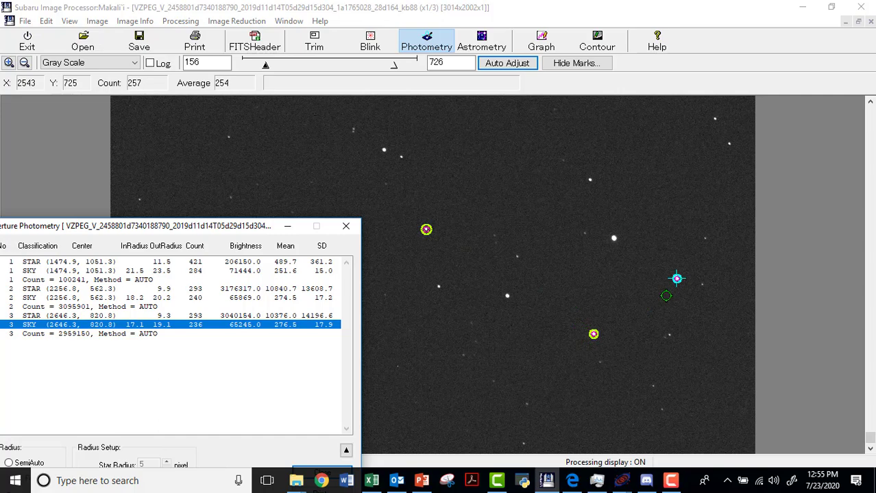
{"action": "left_click", "coordinate": [371, 481]}
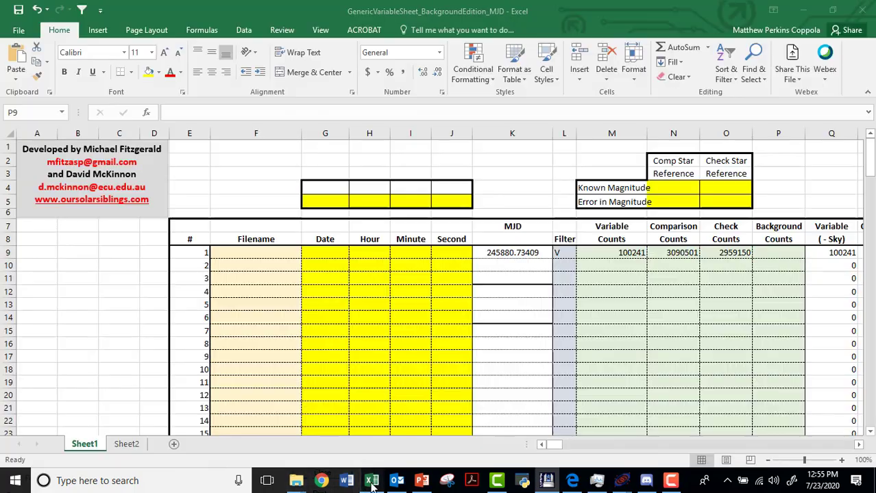
{"action": "left_click", "coordinate": [372, 482]}
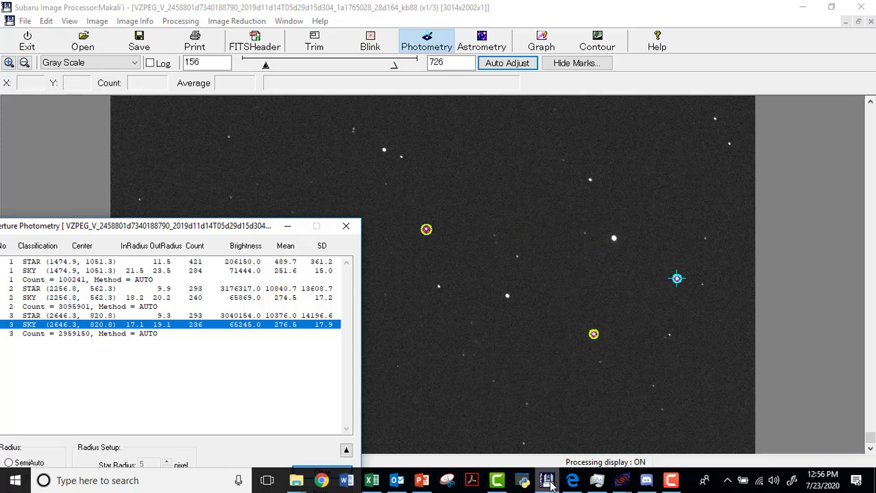
{"action": "mouse_move", "coordinate": [549, 482]}
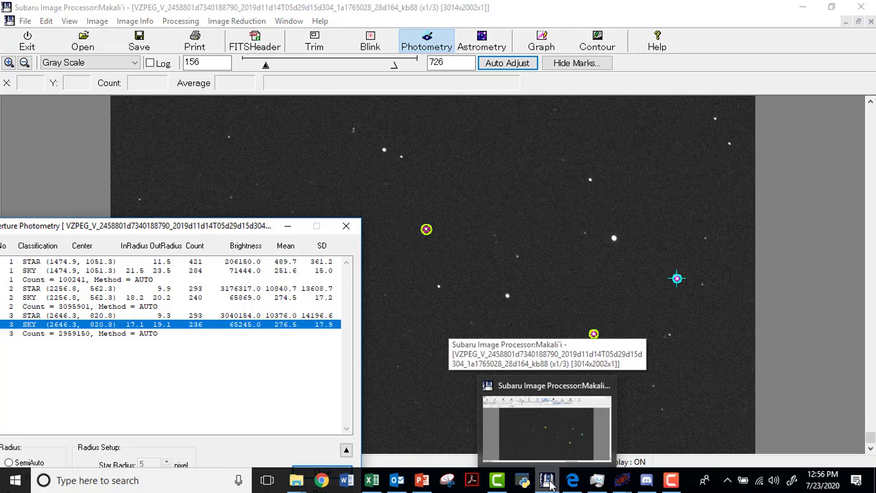
{"action": "left_click", "coordinate": [550, 482]}
{"action": "left_click", "coordinate": [550, 482]}
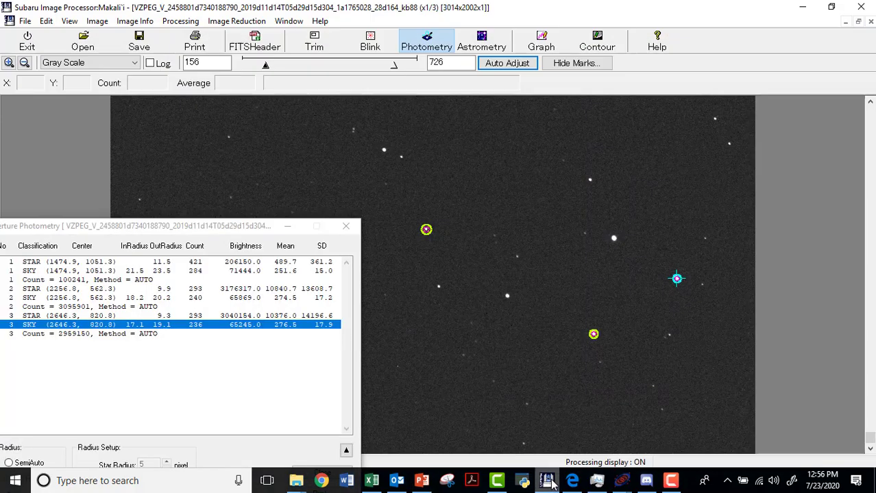
{"action": "left_click", "coordinate": [370, 481]}
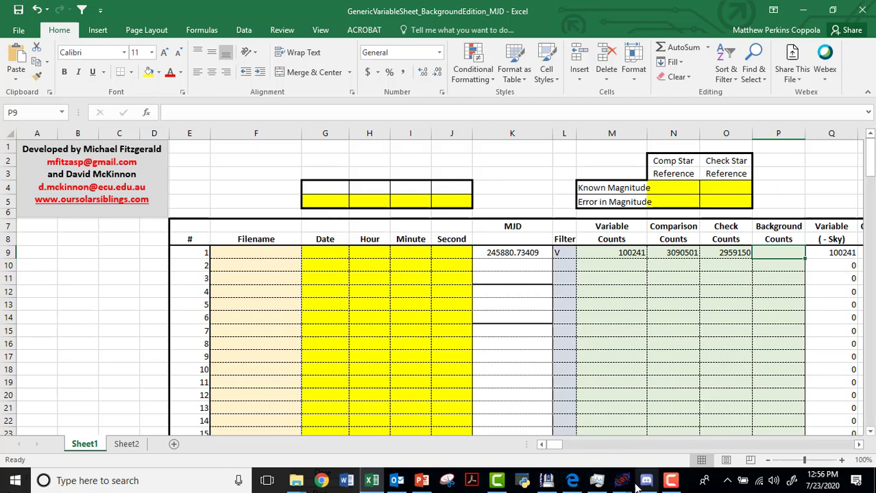
Bring the Aladin v10.0 (1) window forward and look through the File menu without loading anything.
{"action": "mouse_move", "coordinate": [625, 484]}
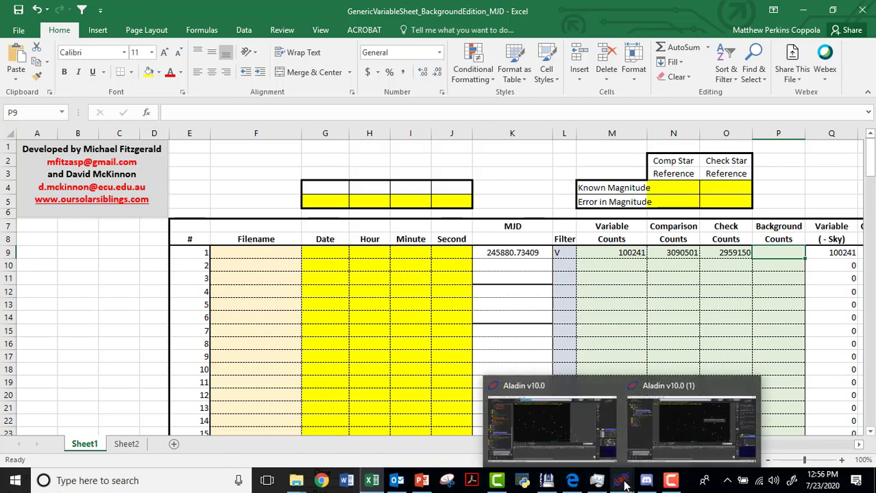
{"action": "left_click", "coordinate": [678, 437]}
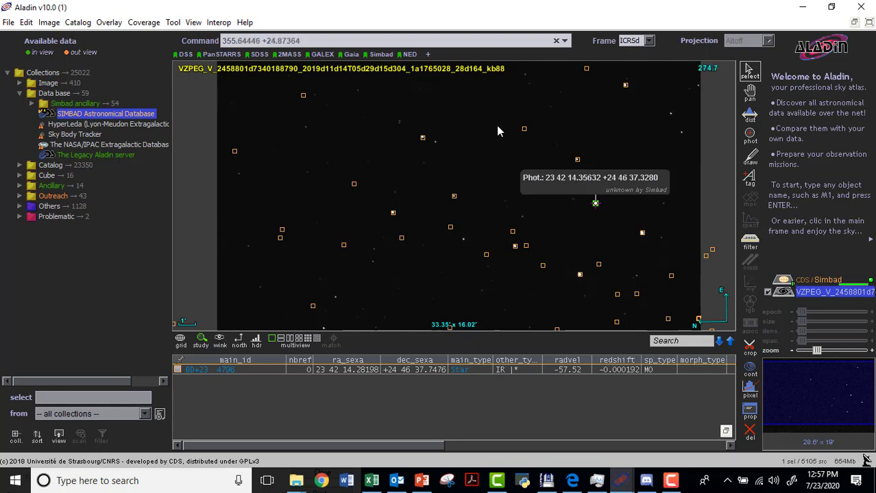
{"action": "mouse_move", "coordinate": [817, 301]}
{"action": "left_click", "coordinate": [9, 22]}
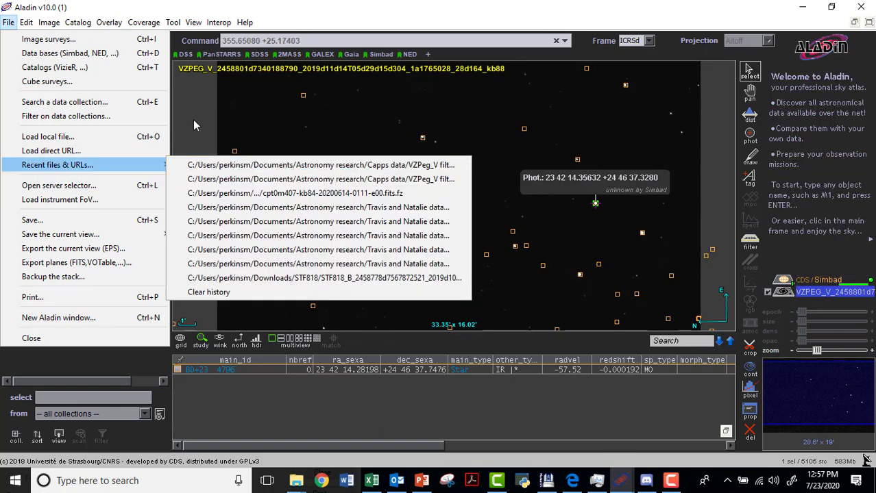
{"action": "left_click", "coordinate": [193, 118]}
Hide and then re-show the CDS/Simbad source markers on the V-filter image.
{"action": "right_click", "coordinate": [825, 280]}
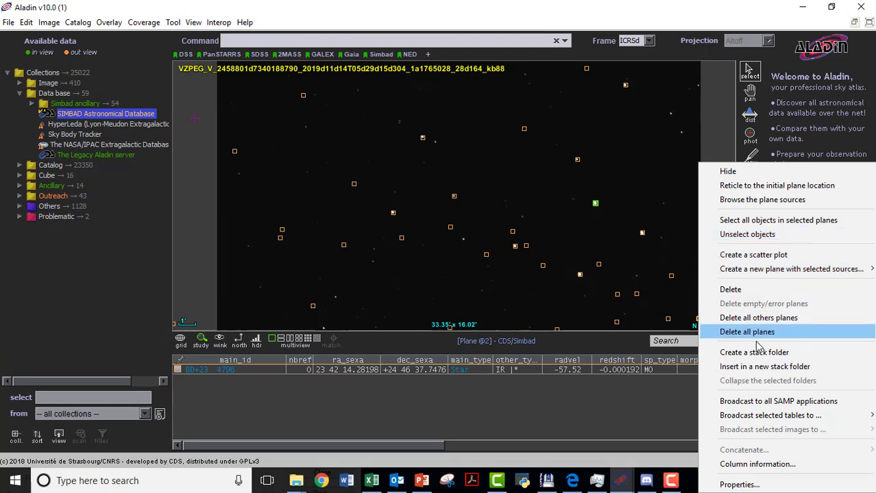
{"action": "left_click", "coordinate": [750, 173]}
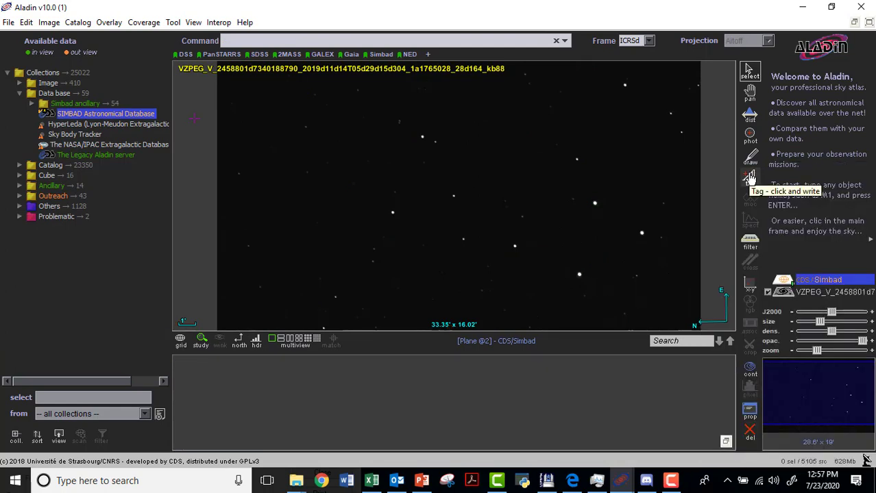
{"action": "right_click", "coordinate": [816, 279]}
{"action": "left_click", "coordinate": [745, 172]}
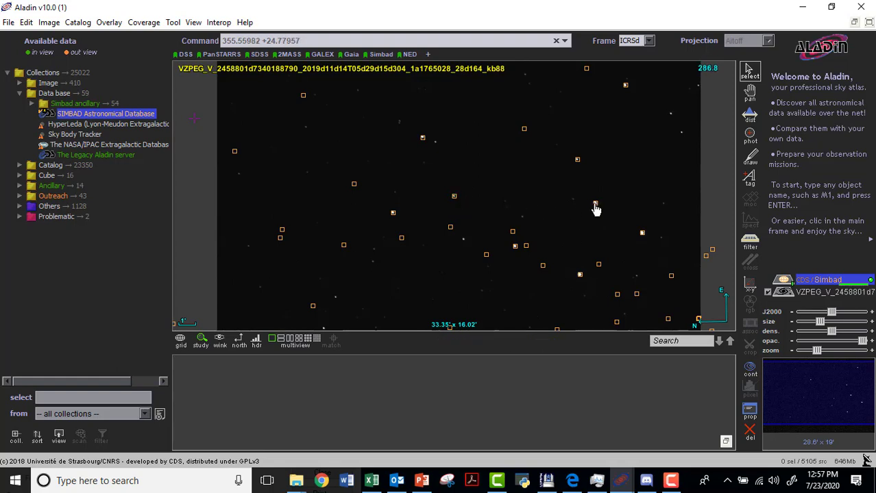
Pick out HD 222601 among Aladin's SIMBAD sources and read its V magnitude of 8.53.
{"action": "left_click", "coordinate": [598, 266]}
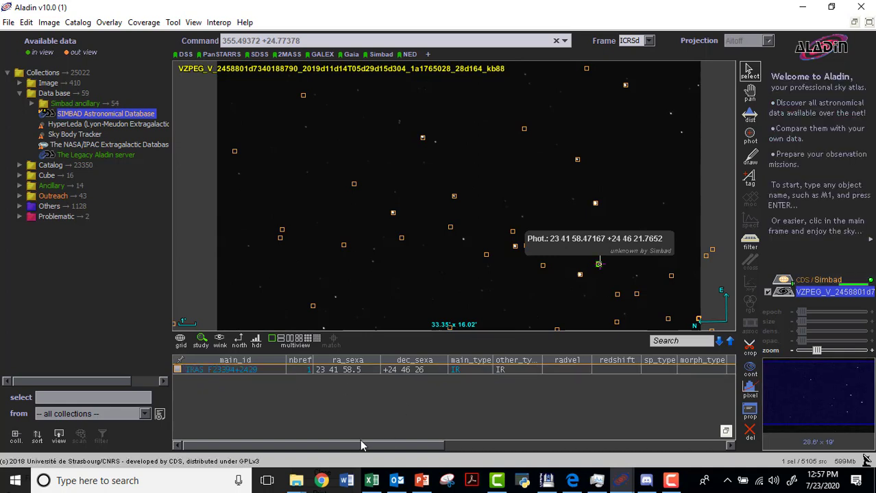
{"action": "left_click_drag", "start_coordinate": [329, 448], "coordinate": [626, 420]}
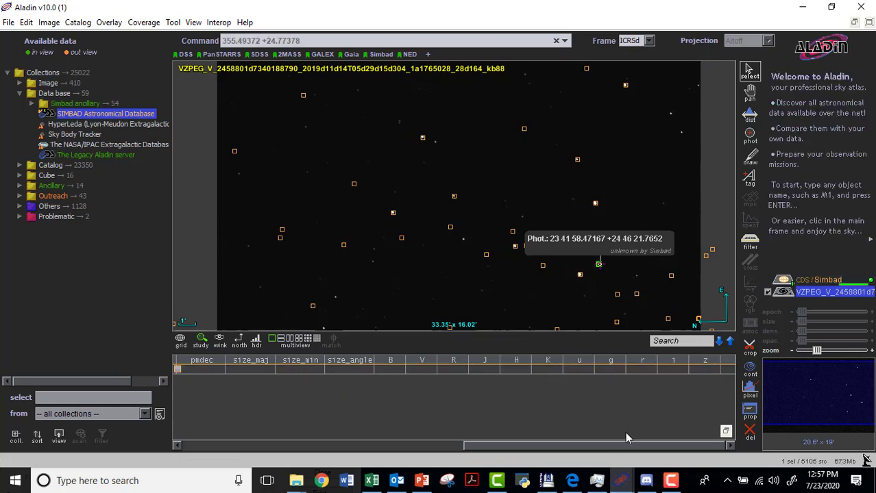
{"action": "left_click_drag", "start_coordinate": [617, 449], "coordinate": [273, 413]}
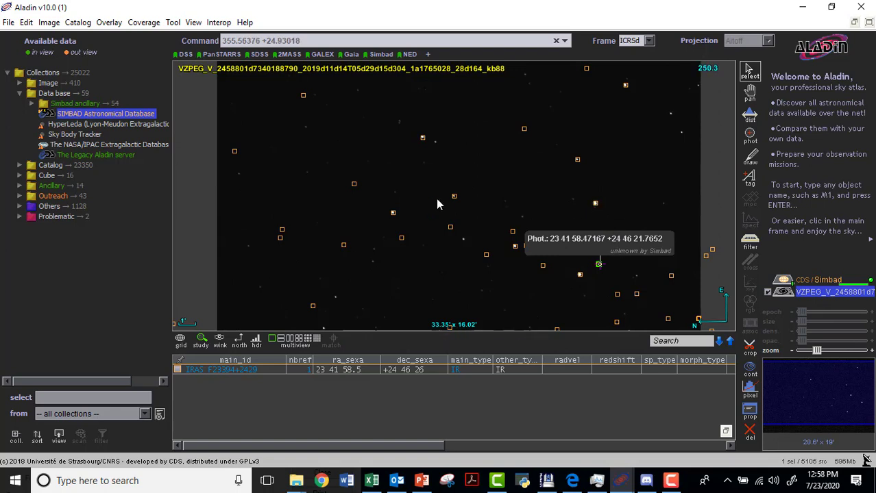
{"action": "left_click", "coordinate": [594, 202]}
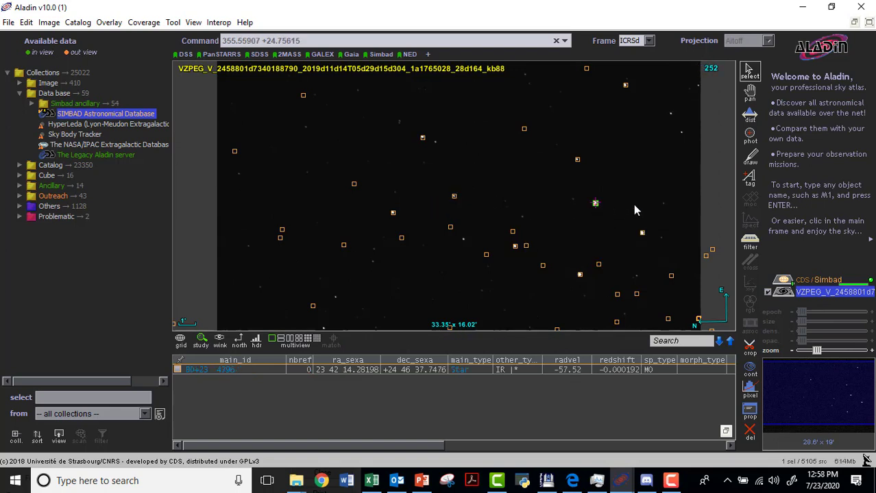
{"action": "left_click", "coordinate": [580, 276]}
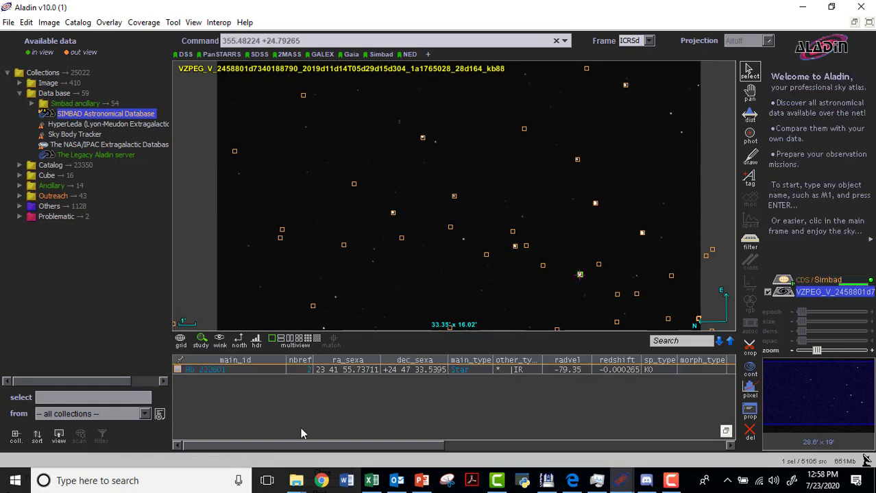
{"action": "left_click_drag", "start_coordinate": [312, 449], "coordinate": [631, 426]}
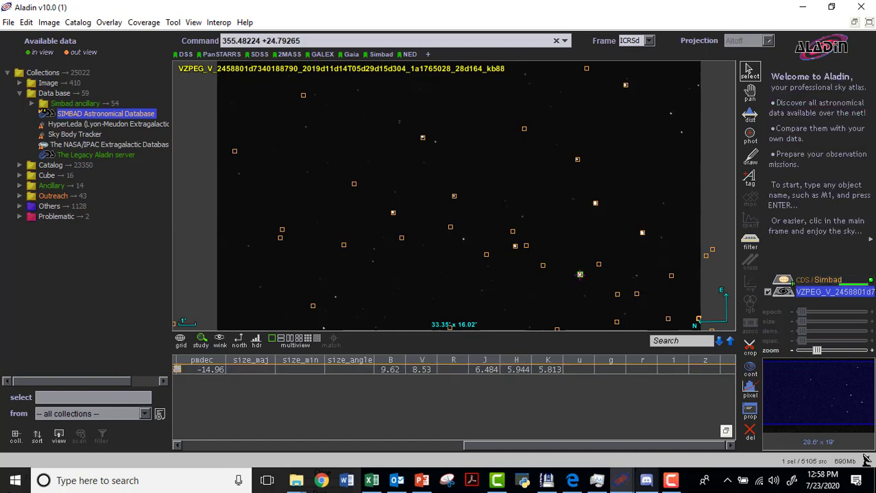
{"action": "left_click", "coordinate": [372, 481]}
Enter 8.53 in cell N4 as the comparison star's known magnitude.
{"action": "left_click", "coordinate": [661, 186]}
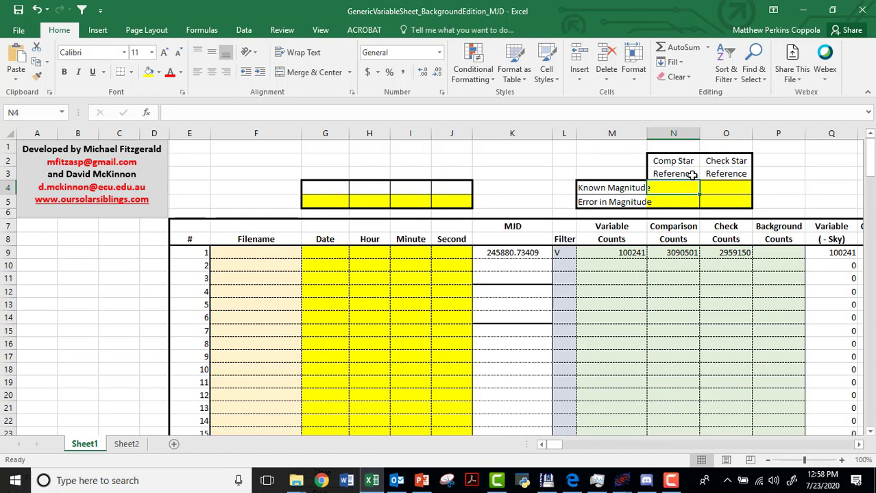
{"action": "type", "text": "8.53"}
{"action": "key", "text": "Return"}
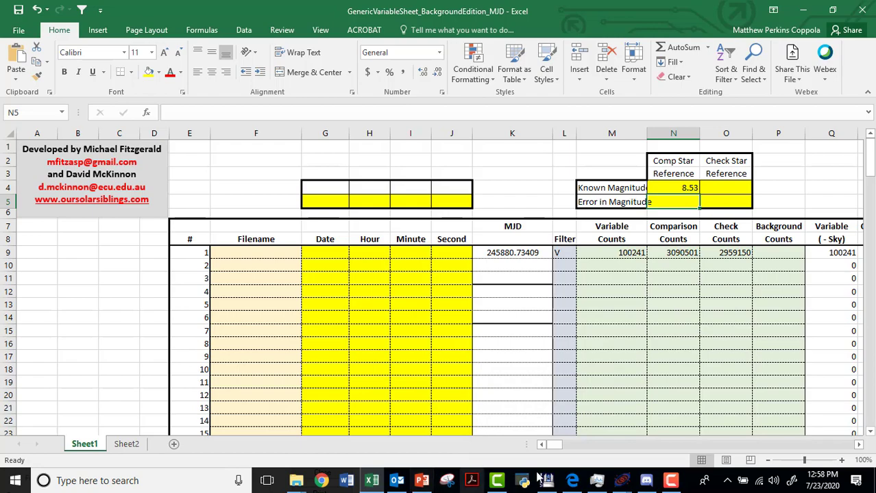
Select check star HD 222623 in Aladin and read its SIMBAD V magnitude of 8.55.
{"action": "mouse_move", "coordinate": [621, 483]}
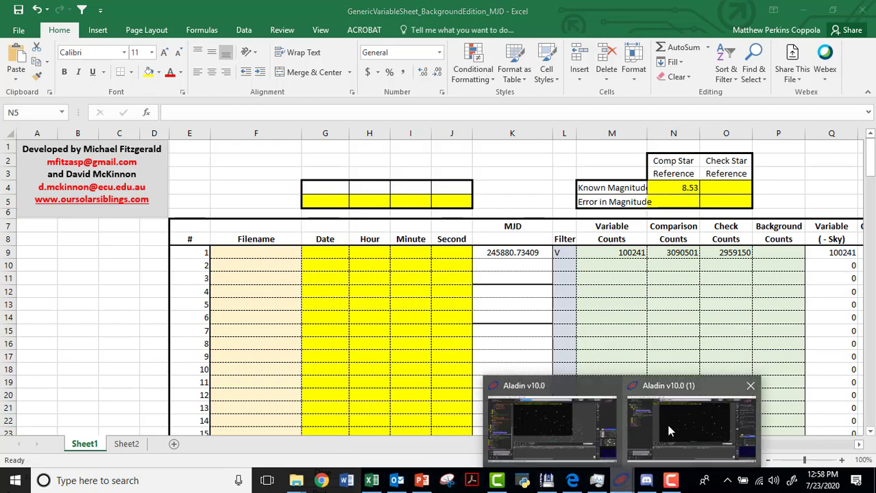
{"action": "left_click", "coordinate": [669, 420]}
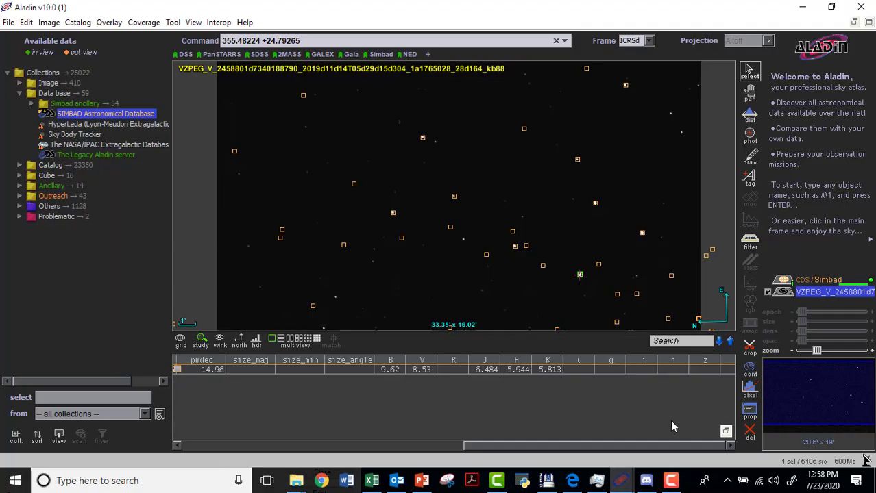
{"action": "left_click", "coordinate": [643, 234]}
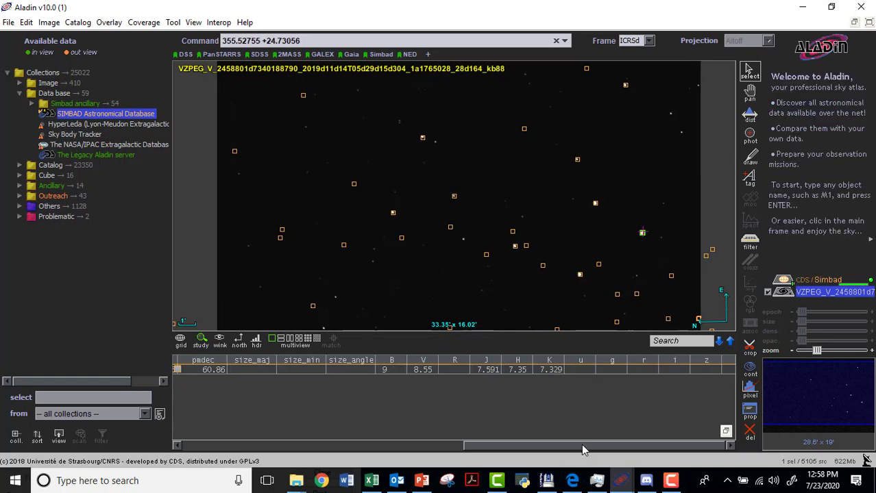
{"action": "left_click_drag", "start_coordinate": [582, 446], "coordinate": [281, 446]}
{"action": "mouse_move", "coordinate": [194, 372]}
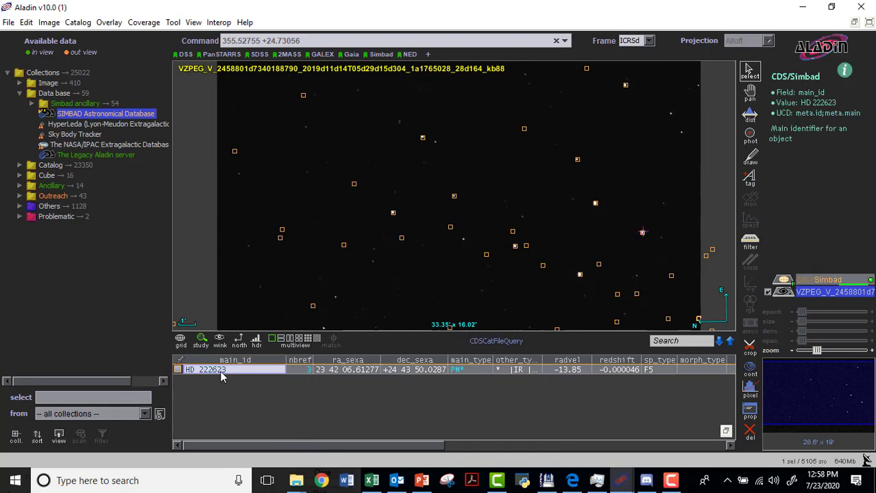
{"action": "left_click_drag", "start_coordinate": [324, 448], "coordinate": [655, 446]}
{"action": "mouse_move", "coordinate": [420, 373]}
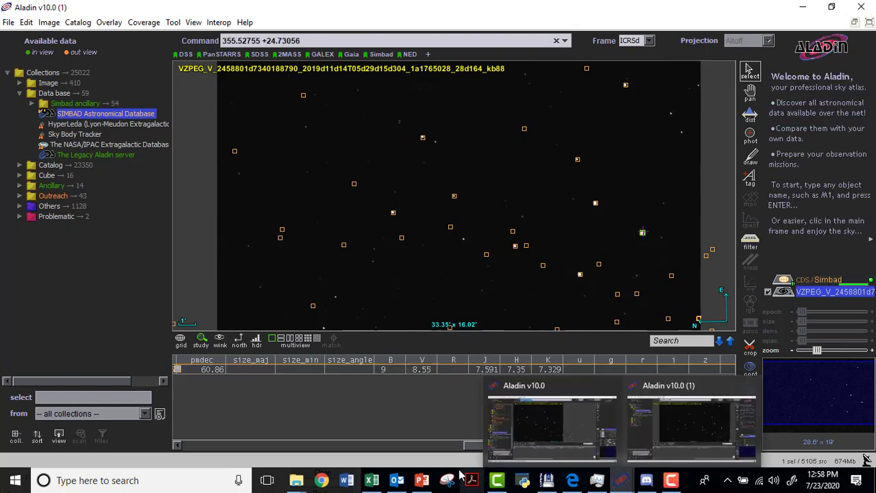
{"action": "left_click", "coordinate": [371, 481]}
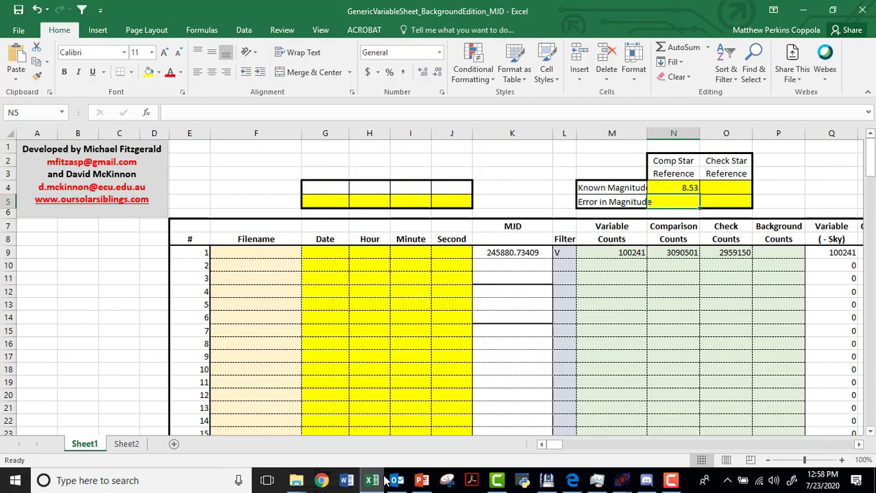
Enter 8.55 in cell O4 as the check star's known magnitude.
{"action": "left_click", "coordinate": [721, 186]}
{"action": "type", "text": "8.55"}
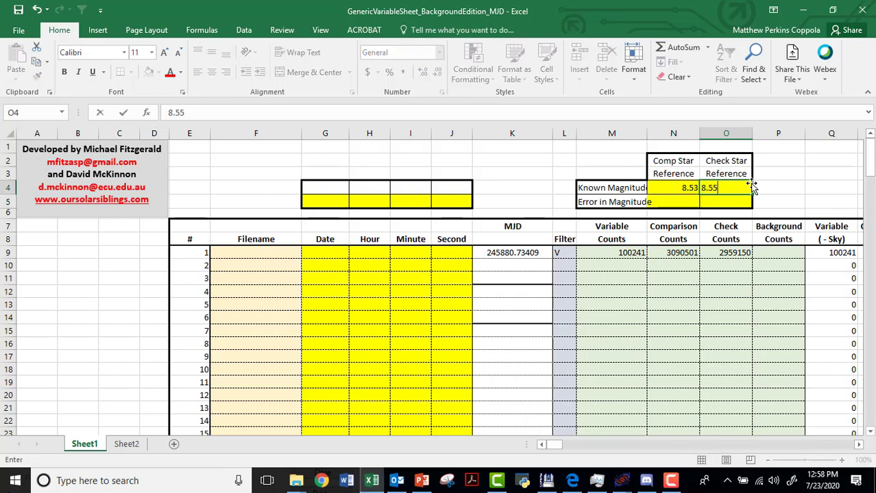
{"action": "key", "text": "Return"}
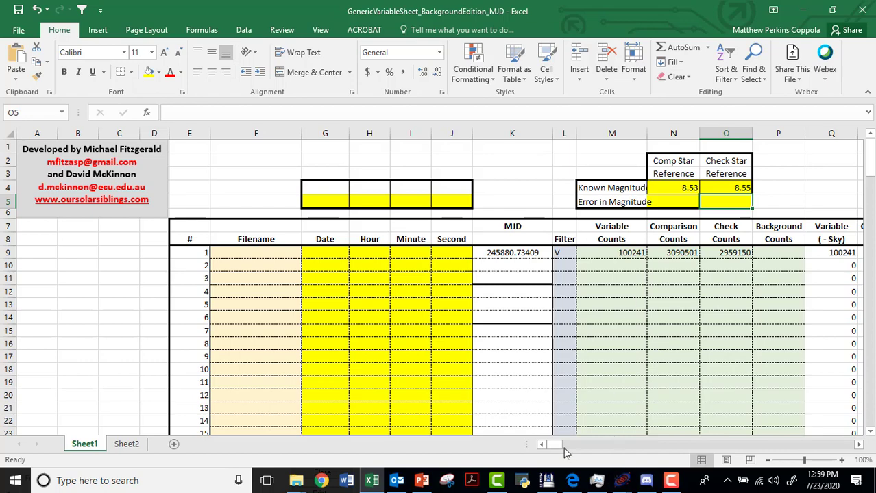
{"action": "left_click_drag", "start_coordinate": [557, 446], "coordinate": [565, 445]}
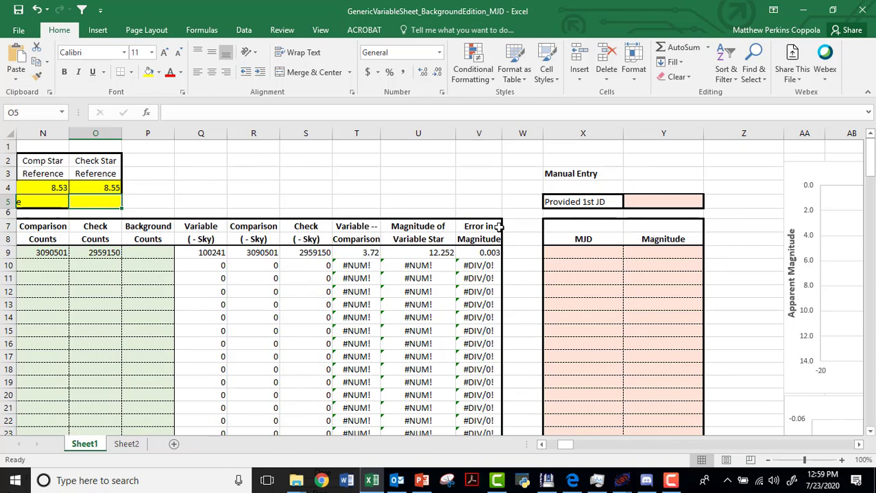
{"action": "mouse_move", "coordinate": [567, 445]}
{"action": "left_mouse_down"}
{"action": "mouse_move", "coordinate": [596, 446]}
{"action": "mouse_move", "coordinate": [573, 445]}
{"action": "left_mouse_up"}
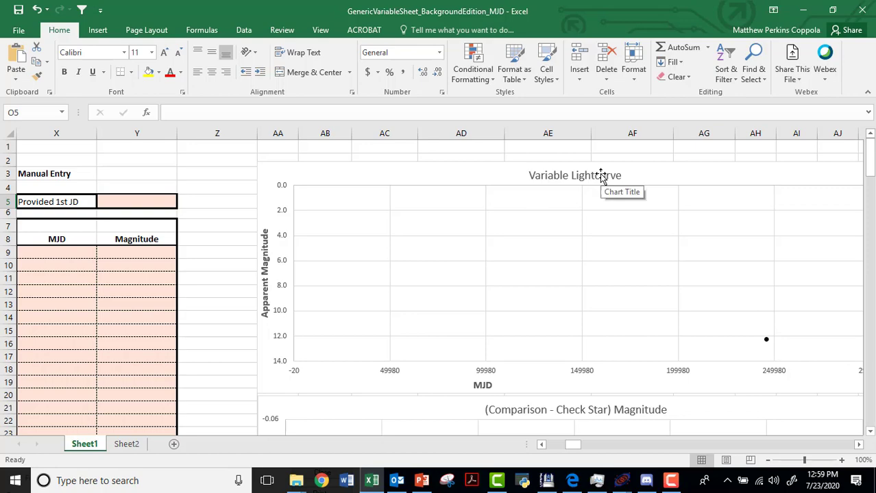
{"action": "mouse_move", "coordinate": [574, 445]}
{"action": "left_mouse_down"}
{"action": "mouse_move", "coordinate": [553, 443]}
{"action": "mouse_move", "coordinate": [562, 445]}
{"action": "left_mouse_up"}
{"action": "left_click_drag", "start_coordinate": [328, 268], "coordinate": [333, 423]}
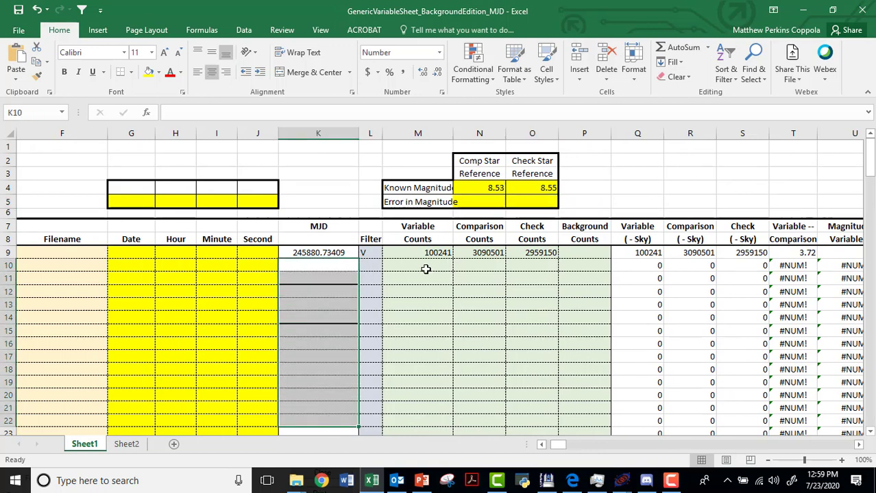
{"action": "left_click_drag", "start_coordinate": [422, 263], "coordinate": [523, 275]}
{"action": "left_click_drag", "start_coordinate": [332, 264], "coordinate": [342, 413]}
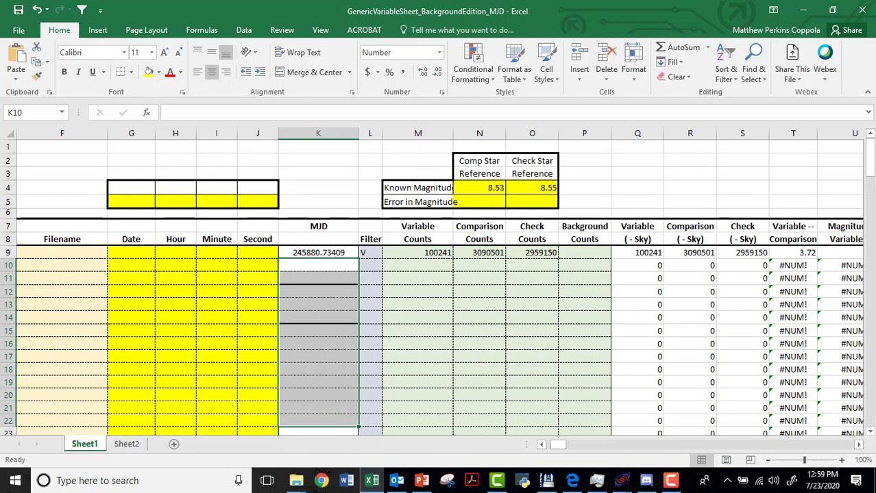
{"action": "left_click", "coordinate": [670, 480]}
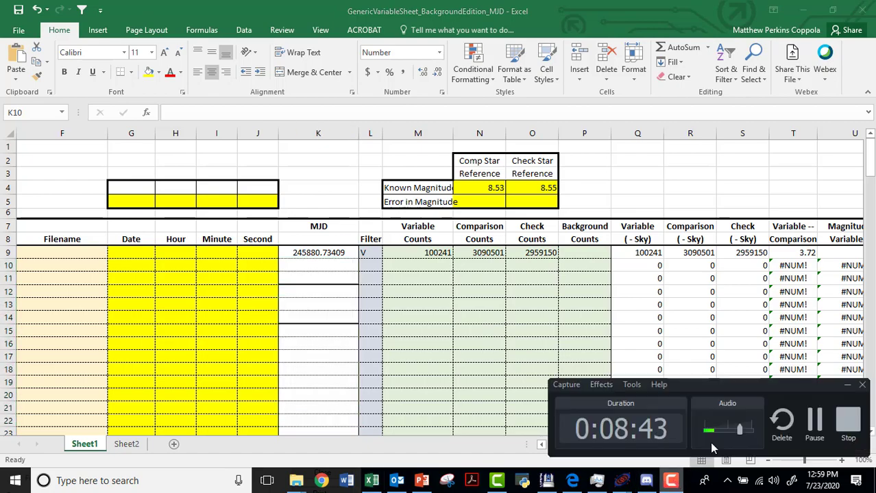